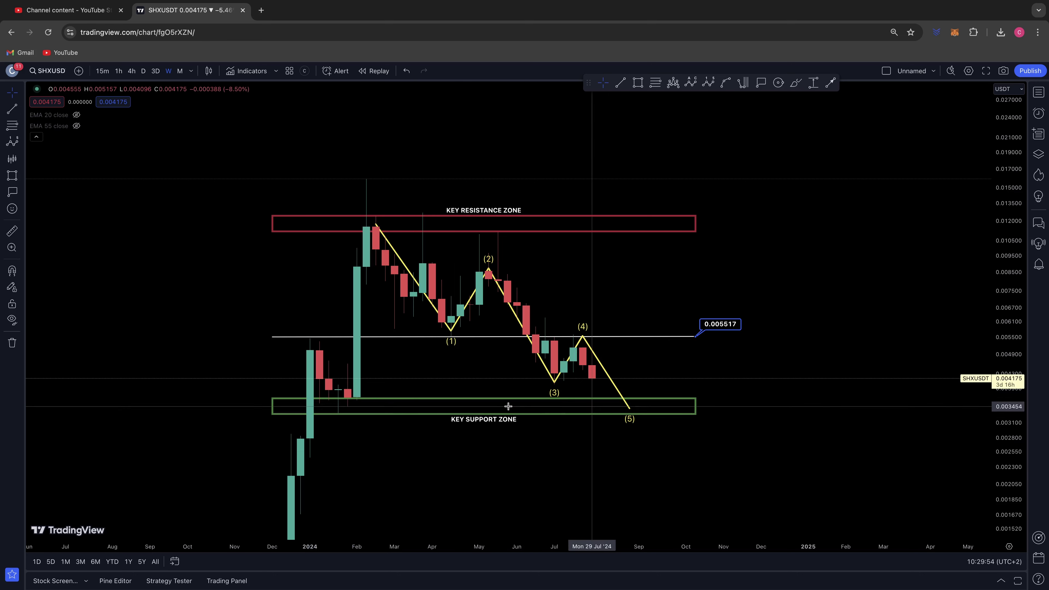
{"action": "left_click", "coordinate": [357, 403]}
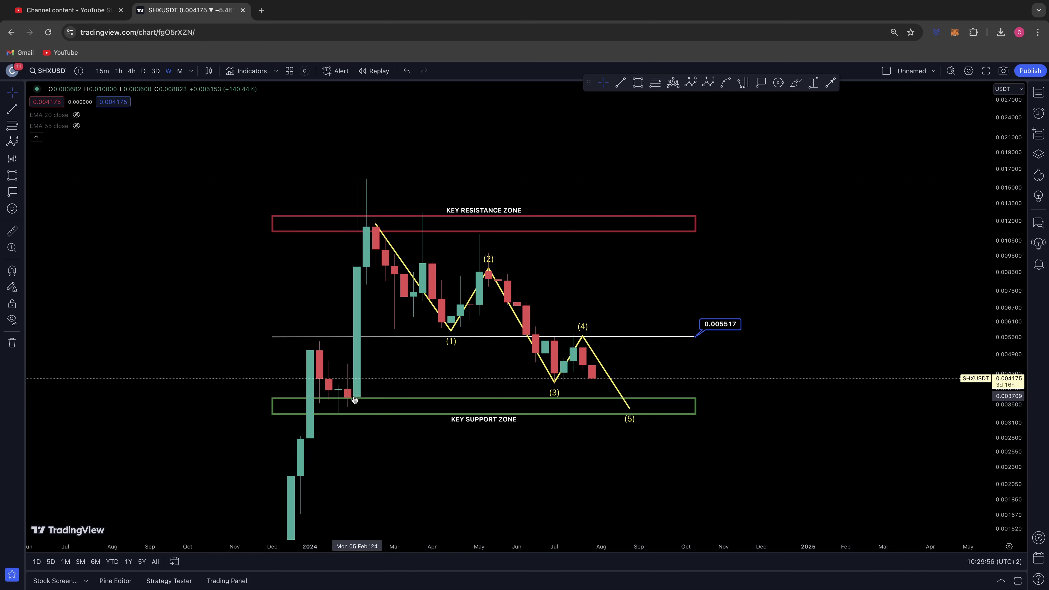
{"action": "key", "text": "Escape"}
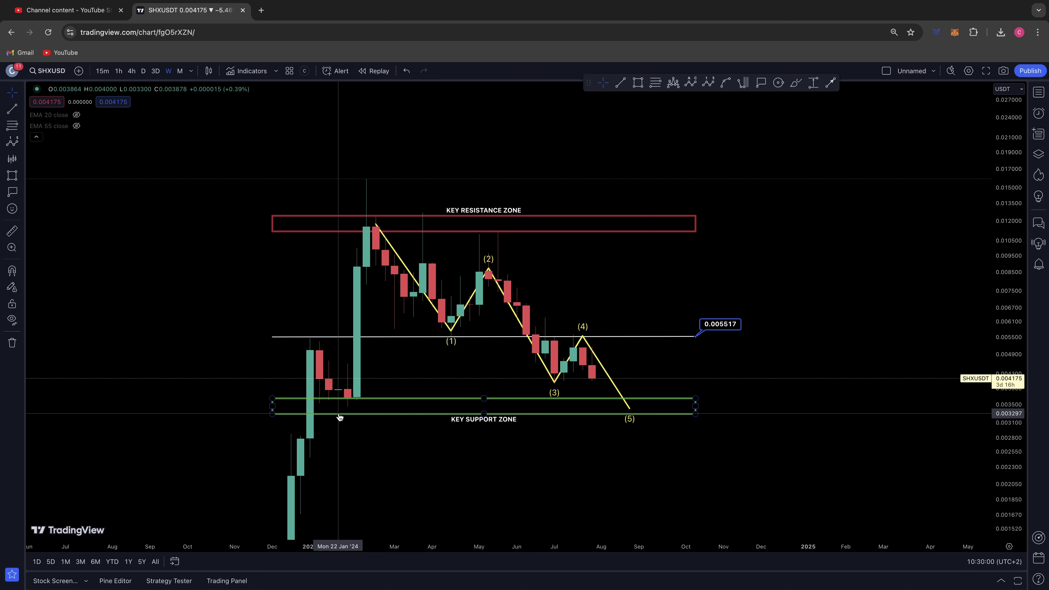
{"action": "key", "text": "Escape"}
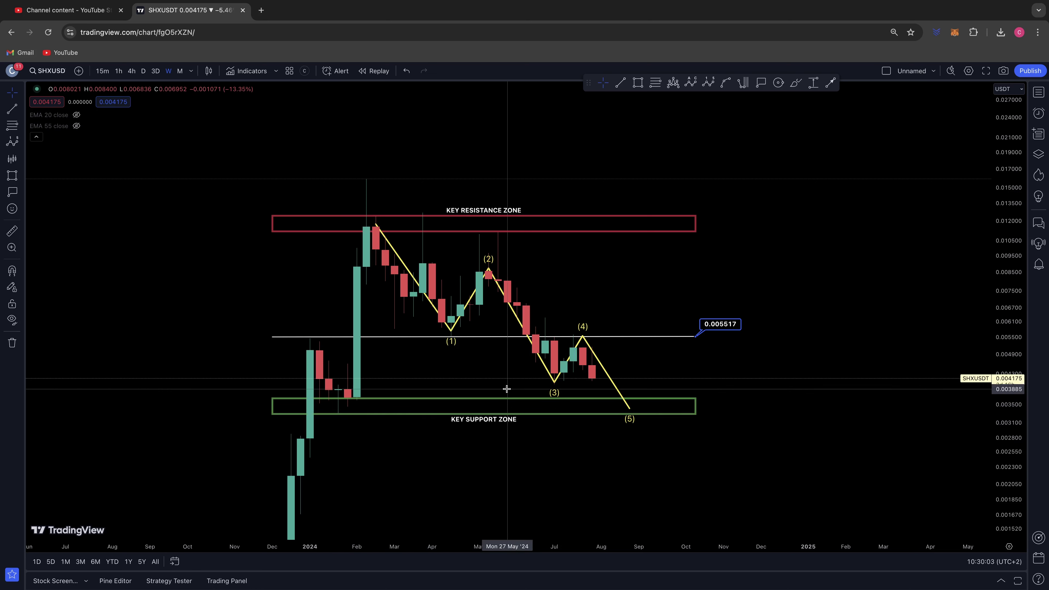
- Trace the decline through waves (1) and (2) with the Brush, circle the early January high, and undo these strokes
{"action": "left_click", "coordinate": [793, 84]}
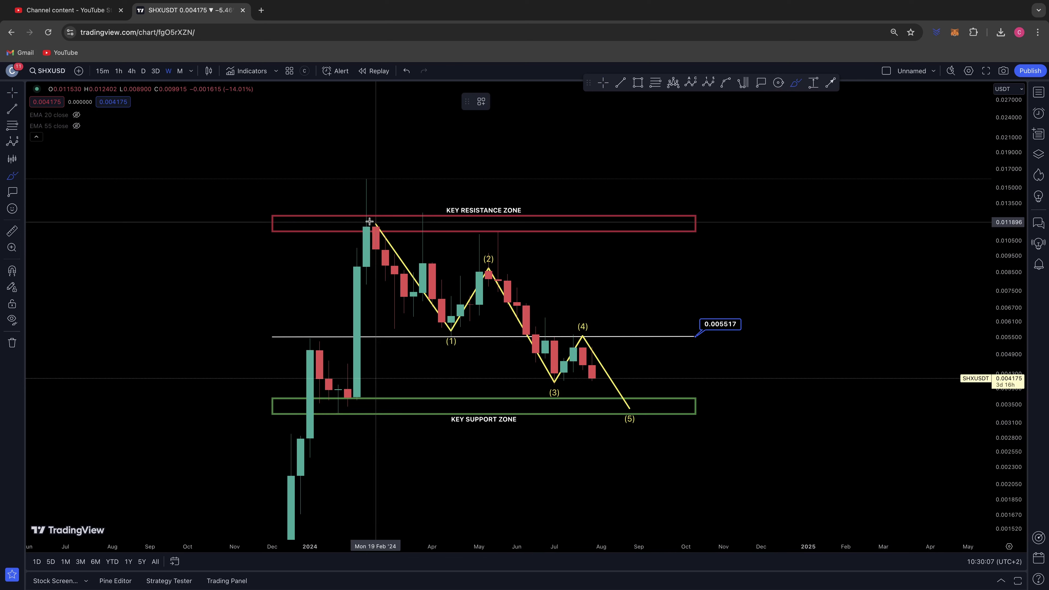
{"action": "mouse_move", "coordinate": [367, 222]}
{"action": "left_mouse_down"}
{"action": "mouse_move", "coordinate": [452, 340]}
{"action": "mouse_move", "coordinate": [488, 263]}
{"action": "left_mouse_up"}
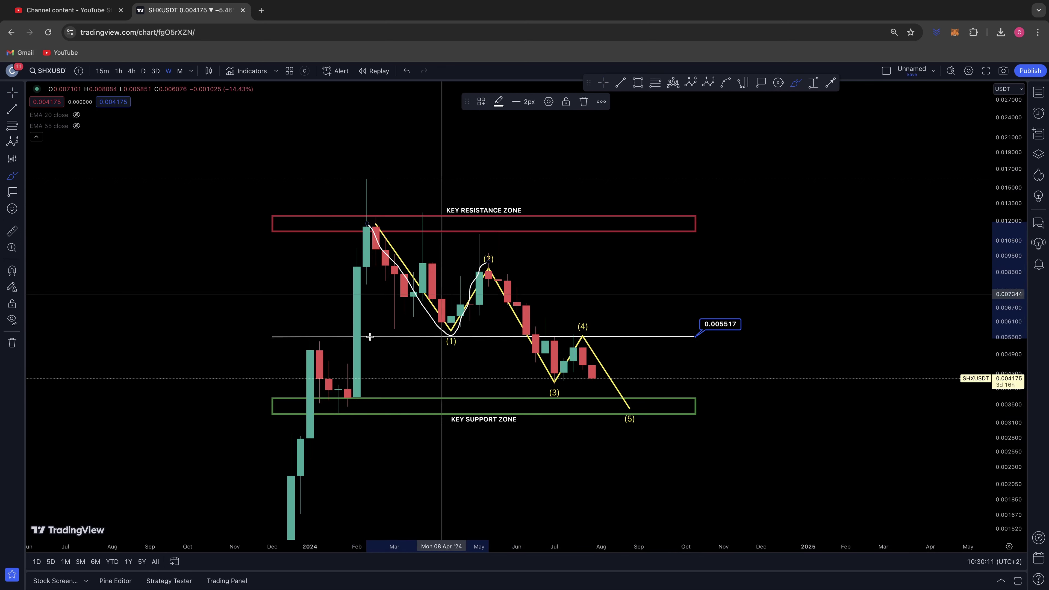
{"action": "mouse_move", "coordinate": [322, 322]}
{"action": "left_mouse_down"}
{"action": "mouse_move", "coordinate": [303, 345]}
{"action": "mouse_move", "coordinate": [327, 319]}
{"action": "left_mouse_up"}
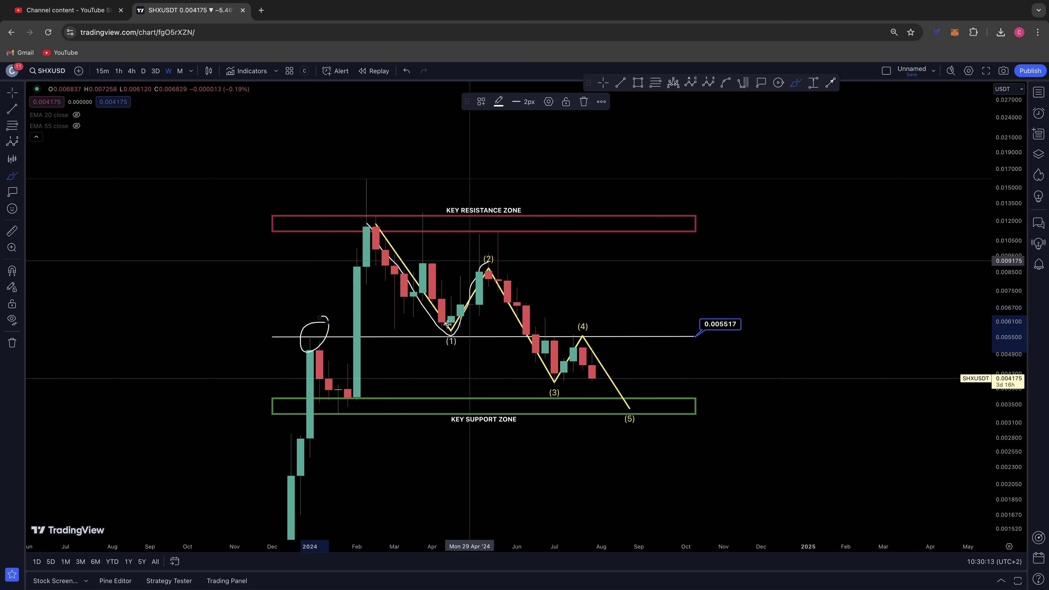
{"action": "left_click_drag", "start_coordinate": [444, 337], "coordinate": [491, 264]}
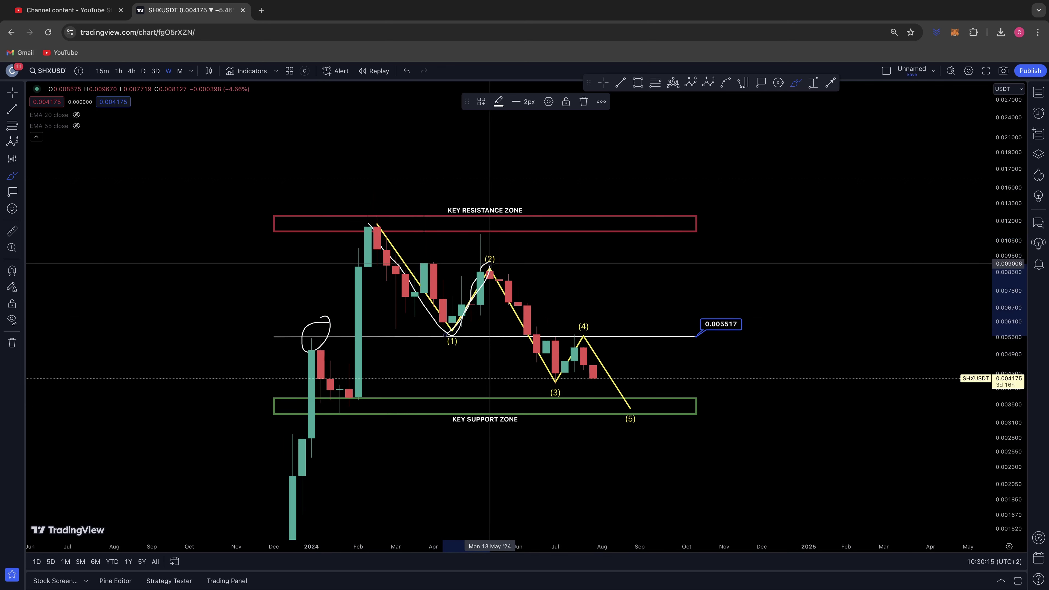
{"action": "key", "text": "super+z"}
{"action": "key", "text": "super+z"}
{"action": "key", "text": "super+z"}
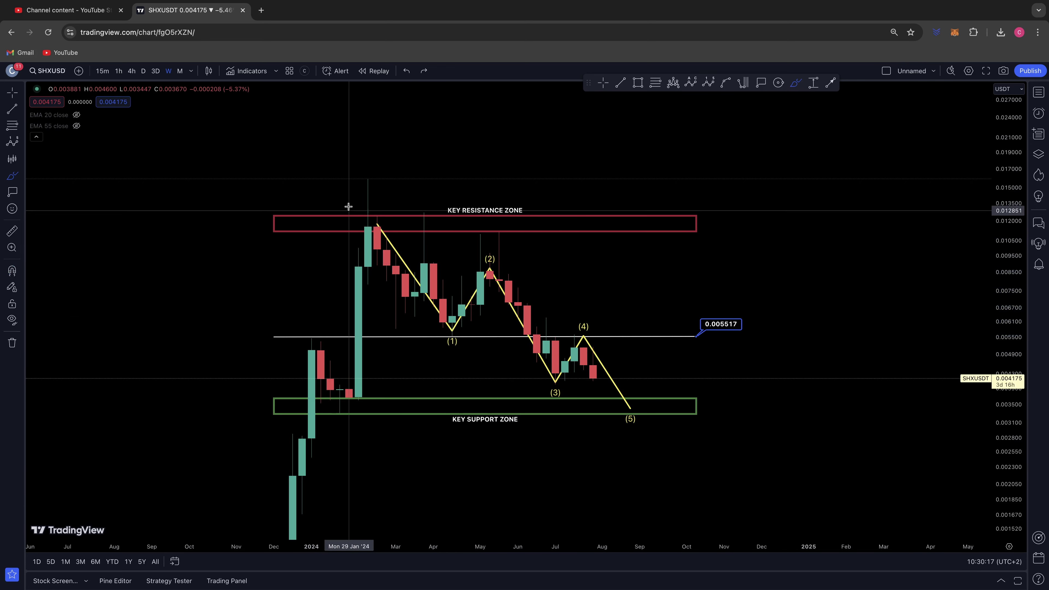
- Brush arcs above the February peak and the wave (2) high, trace the fall to wave (3), and undo the marks
{"action": "left_click_drag", "start_coordinate": [348, 208], "coordinate": [406, 208]}
{"action": "mouse_move", "coordinate": [471, 258]}
{"action": "left_mouse_down"}
{"action": "mouse_move", "coordinate": [492, 241]}
{"action": "mouse_move", "coordinate": [518, 257]}
{"action": "left_mouse_up"}
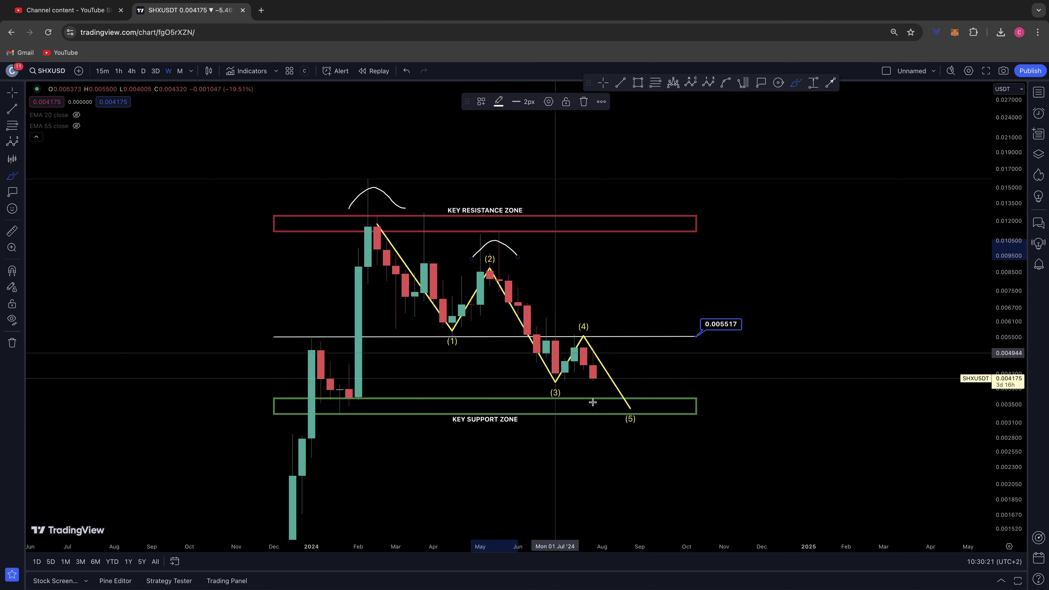
{"action": "left_click_drag", "start_coordinate": [490, 269], "coordinate": [559, 380]}
{"action": "key", "text": "super+z"}
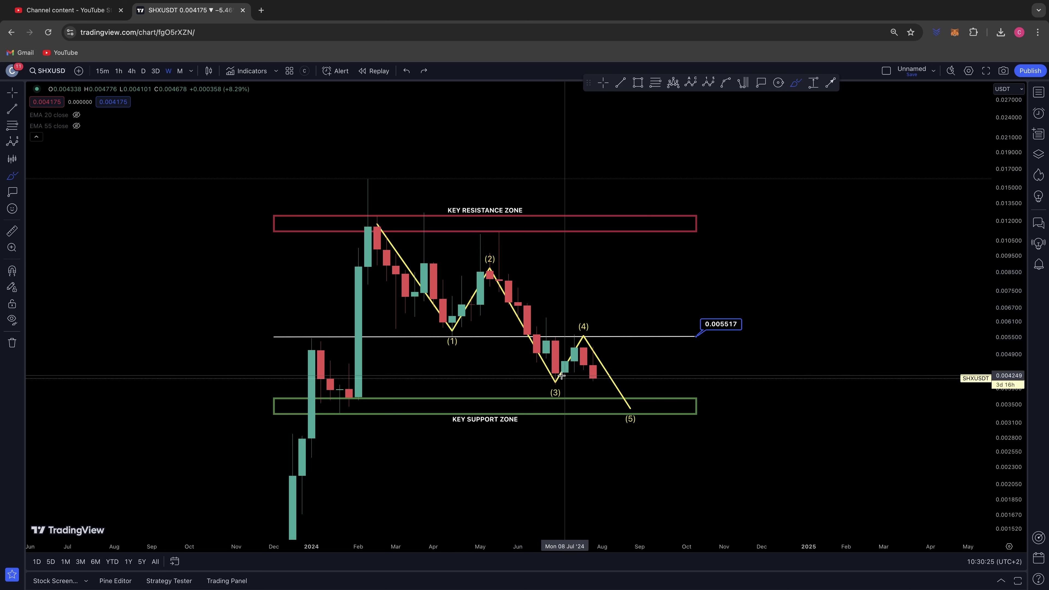
- Circle the January high at the white level line with the Brush, and ring the retest of that line near wave (4)
{"action": "mouse_move", "coordinate": [312, 324]}
{"action": "left_mouse_down"}
{"action": "mouse_move", "coordinate": [304, 343]}
{"action": "mouse_move", "coordinate": [321, 327]}
{"action": "left_mouse_up"}
{"action": "mouse_move", "coordinate": [526, 325]}
{"action": "left_mouse_down"}
{"action": "mouse_move", "coordinate": [520, 331]}
{"action": "mouse_move", "coordinate": [539, 326]}
{"action": "left_mouse_up"}
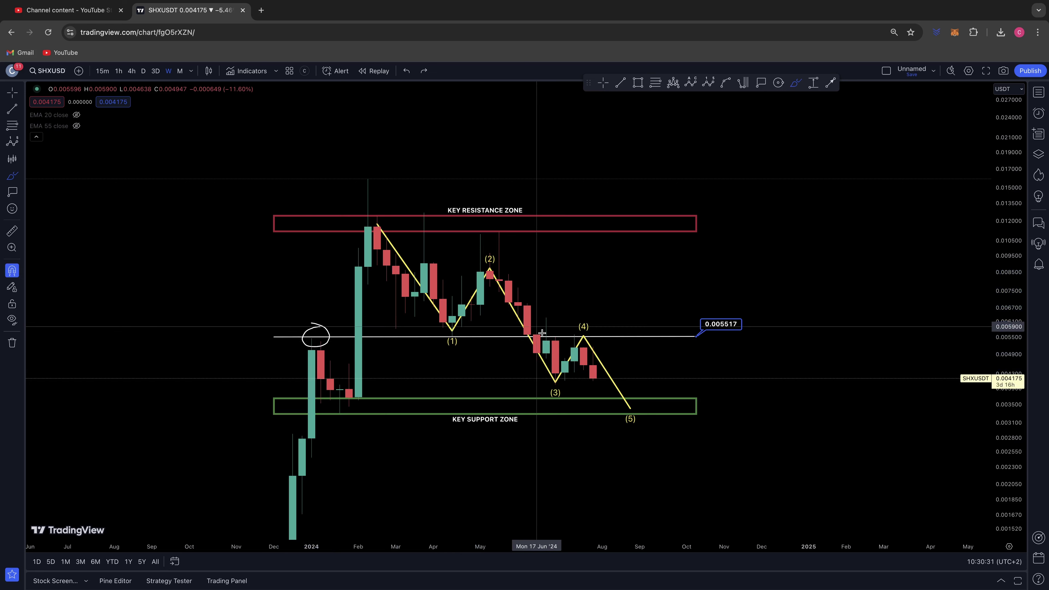
{"action": "key", "text": "super+z"}
{"action": "mouse_move", "coordinate": [610, 329]}
{"action": "left_mouse_down"}
{"action": "mouse_move", "coordinate": [530, 337]}
{"action": "mouse_move", "coordinate": [609, 333]}
{"action": "mouse_move", "coordinate": [587, 338]}
{"action": "left_mouse_up"}
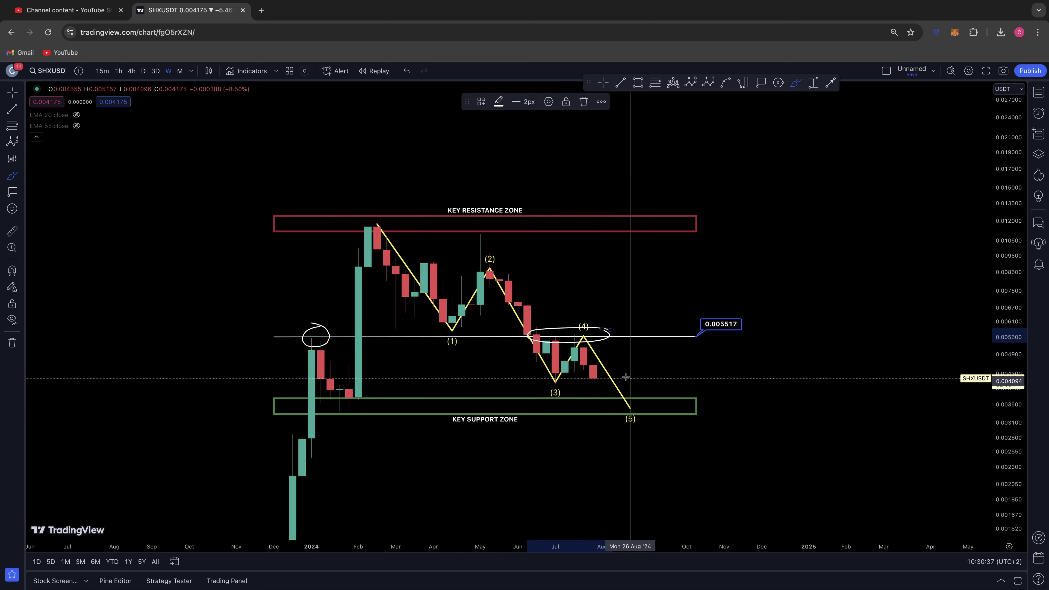
- Circle the wave (5) end, underline KEY SUPPORT ZONE, sketch a rebound path up to the white line, and circle the 0.005517 label
{"action": "mouse_move", "coordinate": [639, 399]}
{"action": "left_mouse_down"}
{"action": "mouse_move", "coordinate": [613, 408]}
{"action": "mouse_move", "coordinate": [630, 419]}
{"action": "mouse_move", "coordinate": [639, 398]}
{"action": "left_mouse_up"}
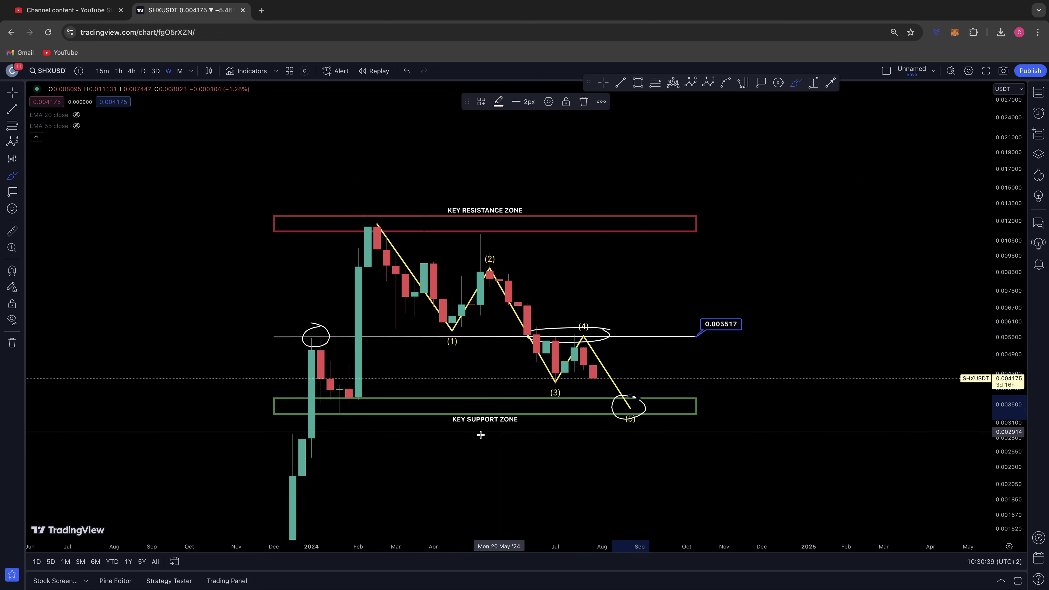
{"action": "left_click_drag", "start_coordinate": [444, 428], "coordinate": [528, 426]}
{"action": "mouse_move", "coordinate": [631, 409]}
{"action": "left_mouse_down"}
{"action": "mouse_move", "coordinate": [640, 381]}
{"action": "mouse_move", "coordinate": [659, 394]}
{"action": "left_mouse_up"}
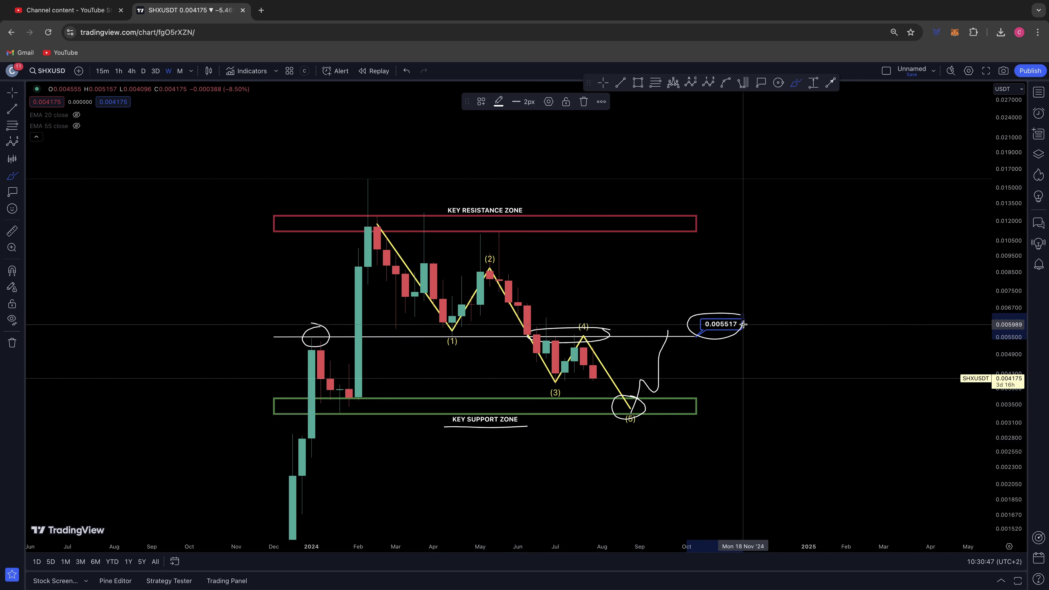
- Undo the last five brush strokes, back to the circle around the January high
{"action": "key", "text": "ctrl+z"}
{"action": "key", "text": "ctrl+z"}
{"action": "key", "text": "ctrl+z"}
{"action": "key", "text": "ctrl+z"}
{"action": "key", "text": "ctrl+z"}
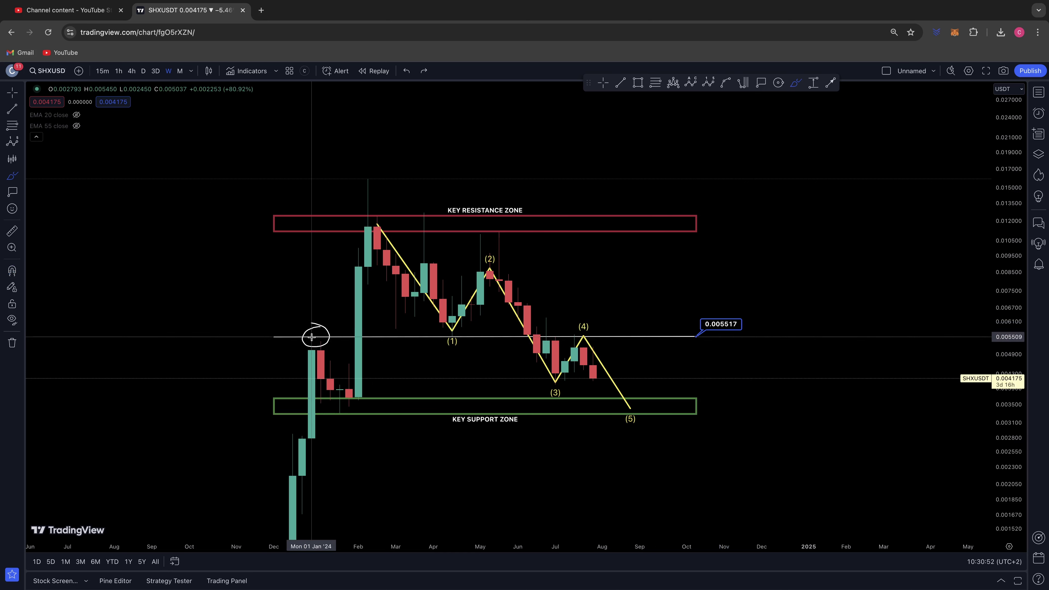
- Circle the wave (1) low and the retest beneath wave (4) on the white line, and undo the brush circles
{"action": "mouse_move", "coordinate": [452, 324]}
{"action": "left_mouse_down"}
{"action": "mouse_move", "coordinate": [443, 333]}
{"action": "mouse_move", "coordinate": [453, 340]}
{"action": "left_mouse_up"}
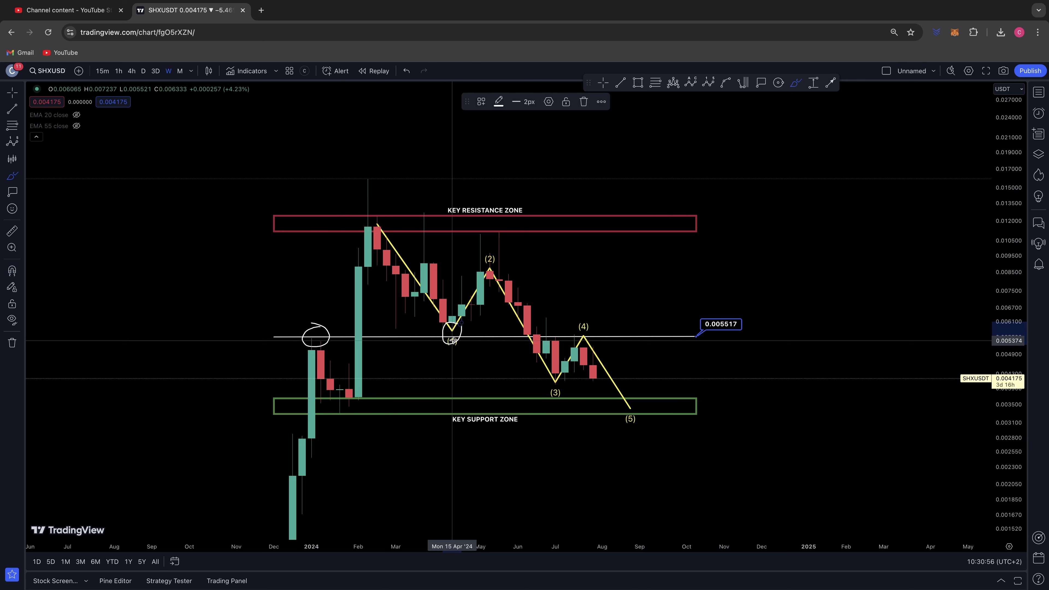
{"action": "mouse_move", "coordinate": [586, 336]}
{"action": "left_mouse_down"}
{"action": "mouse_move", "coordinate": [530, 337]}
{"action": "mouse_move", "coordinate": [591, 333]}
{"action": "left_mouse_up"}
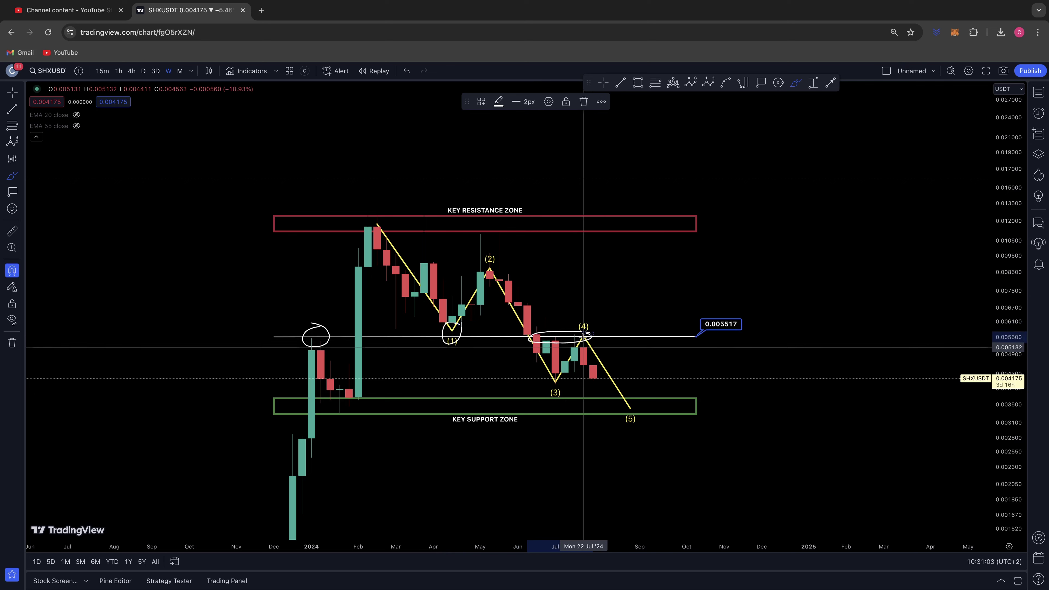
{"action": "key", "text": "super+z"}
{"action": "key", "text": "super+z"}
- Circle the 0.005517 label, sketch a recovery path from wave (5) past it, and brush marks at the wave (2) and February highs
{"action": "left_click_drag", "start_coordinate": [761, 313], "coordinate": [762, 318]}
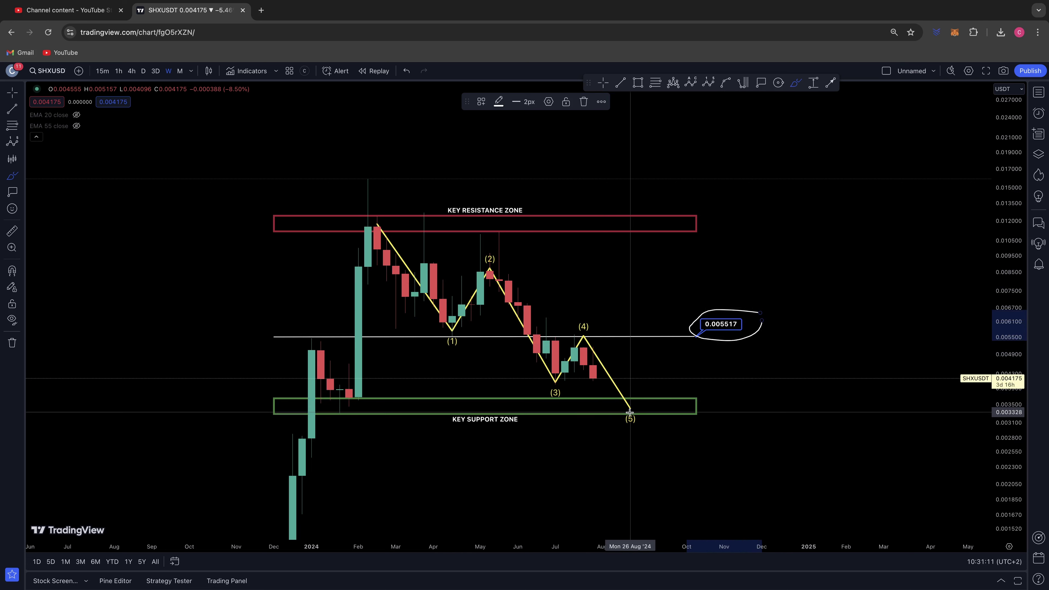
{"action": "mouse_move", "coordinate": [631, 409]}
{"action": "left_mouse_down"}
{"action": "mouse_move", "coordinate": [633, 374]}
{"action": "mouse_move", "coordinate": [655, 384]}
{"action": "mouse_move", "coordinate": [659, 308]}
{"action": "mouse_move", "coordinate": [673, 335]}
{"action": "mouse_move", "coordinate": [694, 323]}
{"action": "mouse_move", "coordinate": [706, 248]}
{"action": "left_mouse_up"}
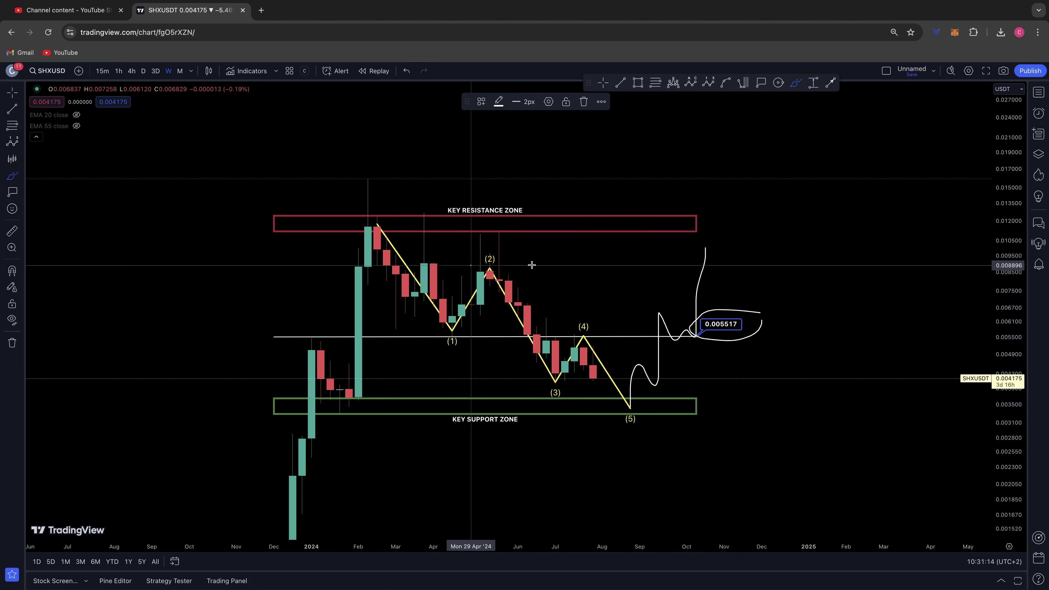
{"action": "left_click_drag", "start_coordinate": [472, 265], "coordinate": [538, 265]}
{"action": "left_click_drag", "start_coordinate": [351, 222], "coordinate": [415, 224]}
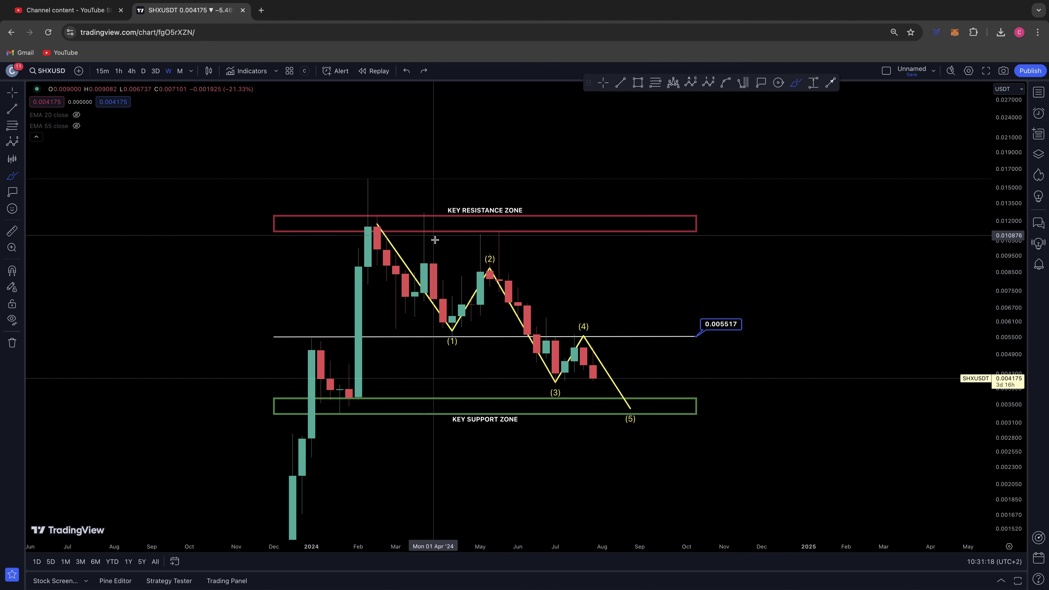
- Place an ABC correction wave from the February peak through the wave (1) and (2) points to the support zone, and undo it
{"action": "scroll", "coordinate": [424, 236], "scroll_direction": "down", "scroll_amount": 2}
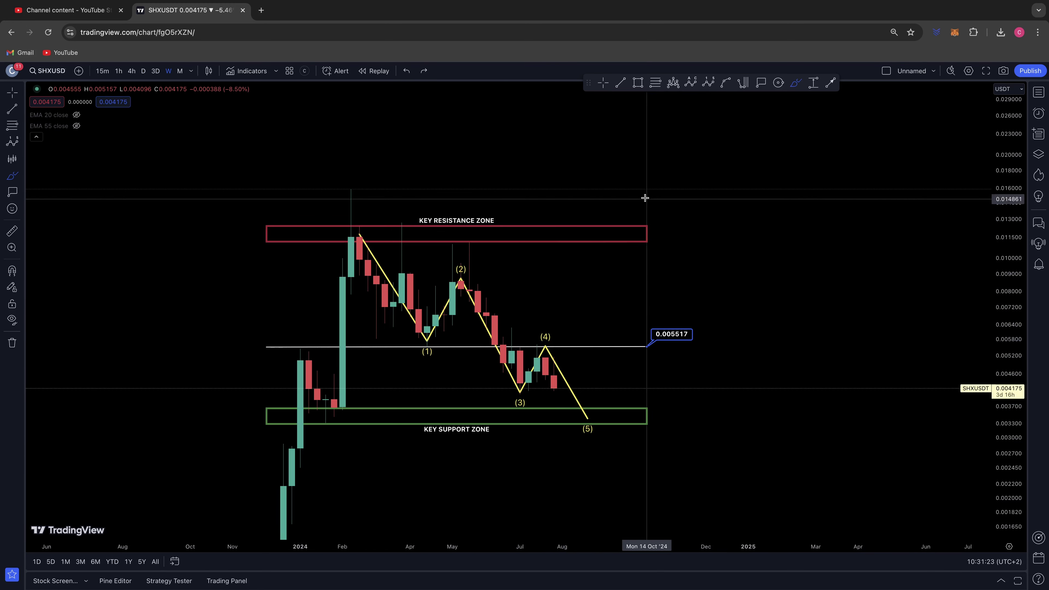
{"action": "left_click", "coordinate": [692, 83]}
{"action": "left_click", "coordinate": [351, 232]}
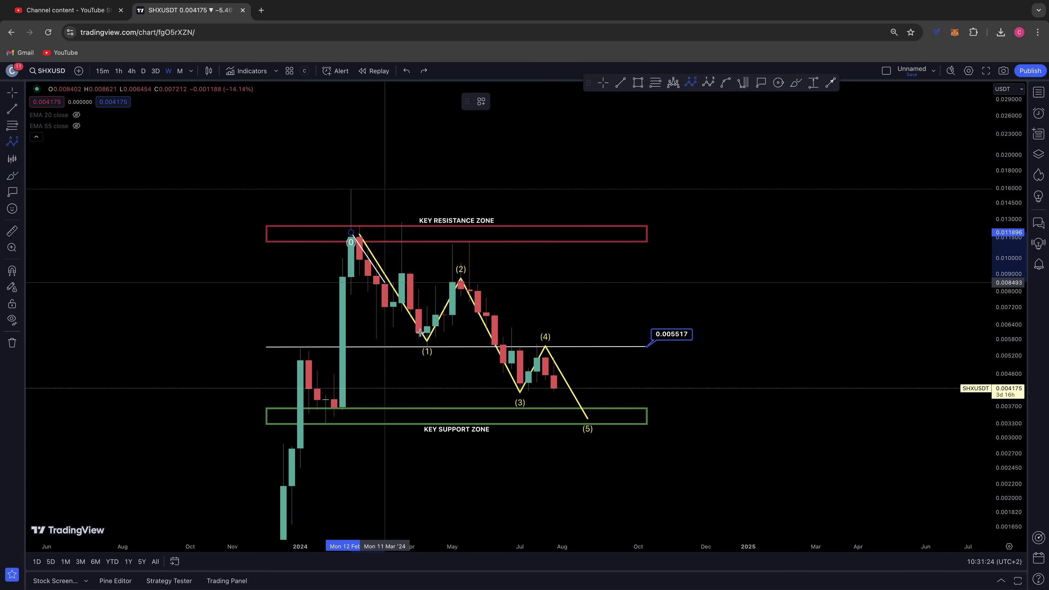
{"action": "left_click", "coordinate": [426, 346]}
{"action": "left_click", "coordinate": [461, 268]}
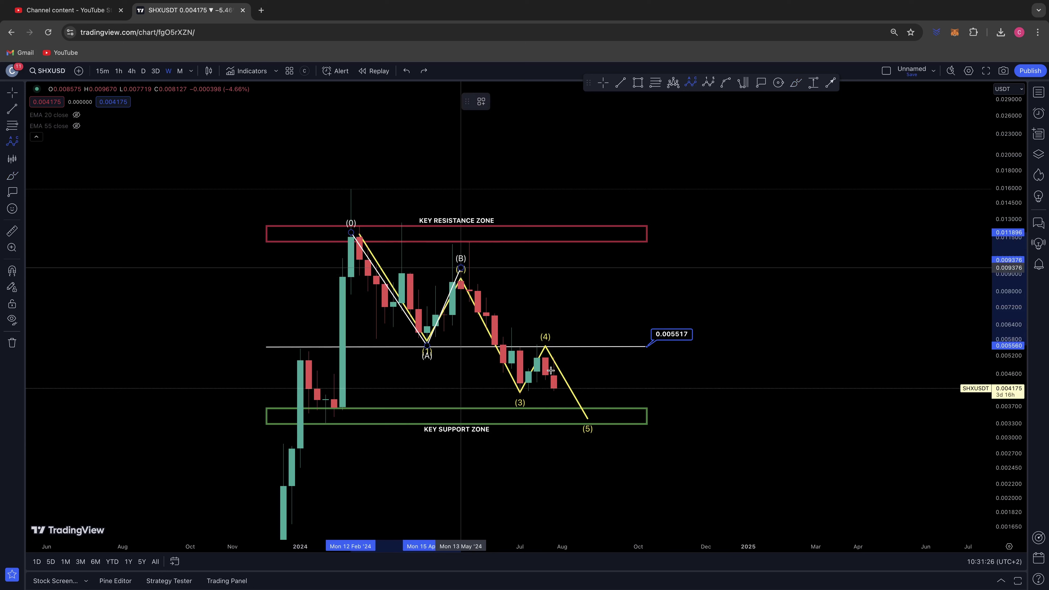
{"action": "left_click", "coordinate": [584, 420]}
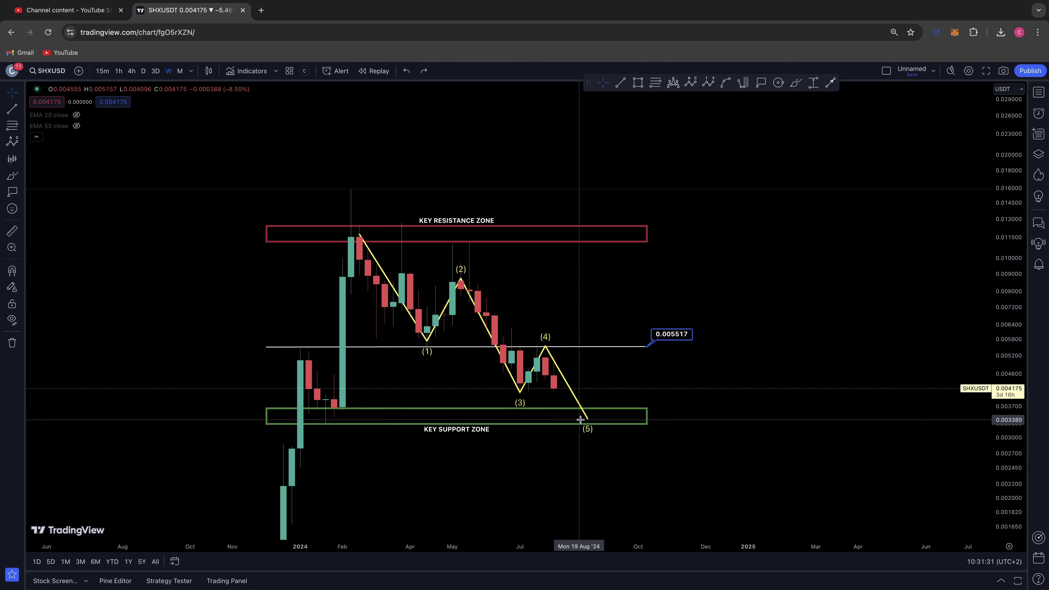
{"action": "key", "text": "super+z"}
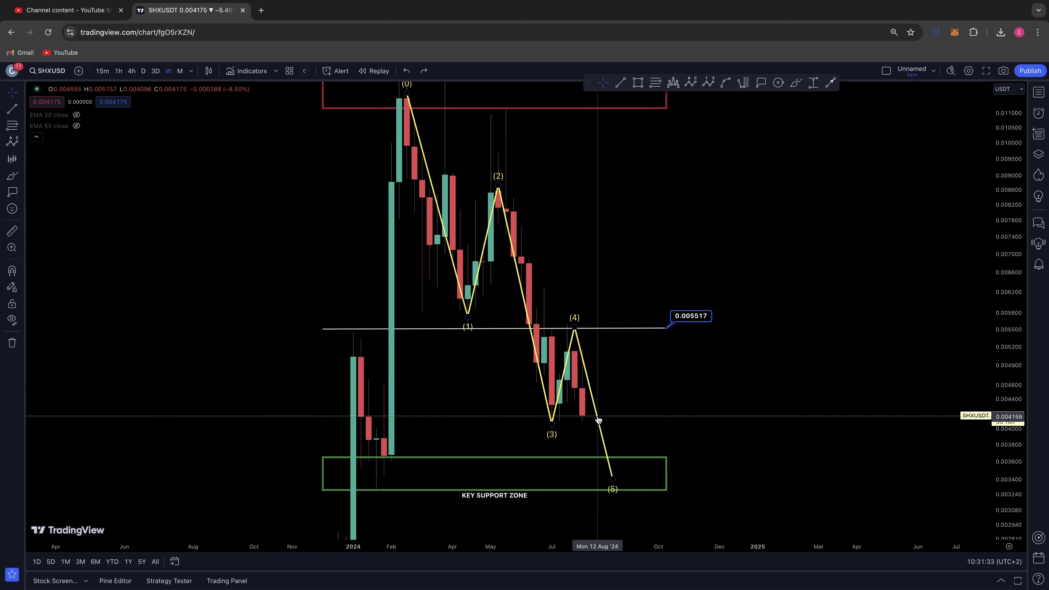
- Move the price label down to 0.003413 at the key support zone and delete the yellow five-wave drawing
{"action": "left_click_drag", "start_coordinate": [1000, 413], "coordinate": [999, 484]}
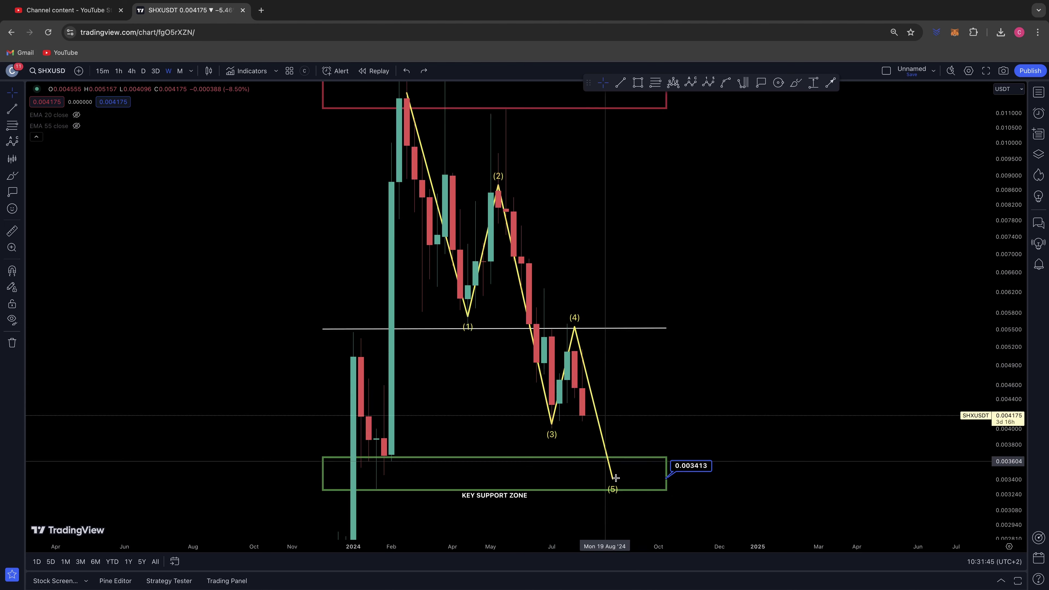
{"action": "left_click", "coordinate": [605, 445]}
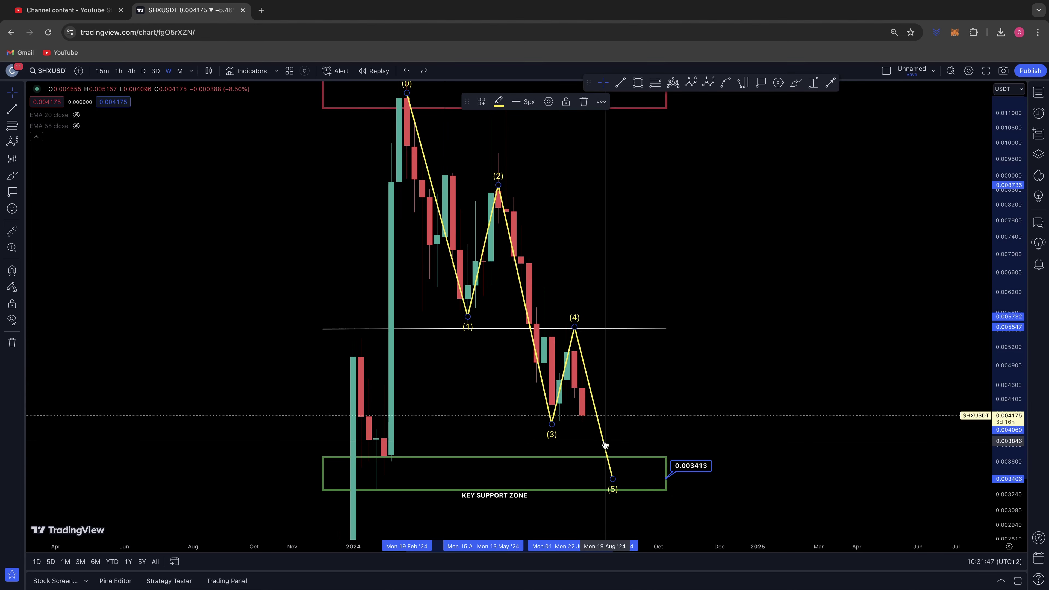
{"action": "key", "text": "Delete"}
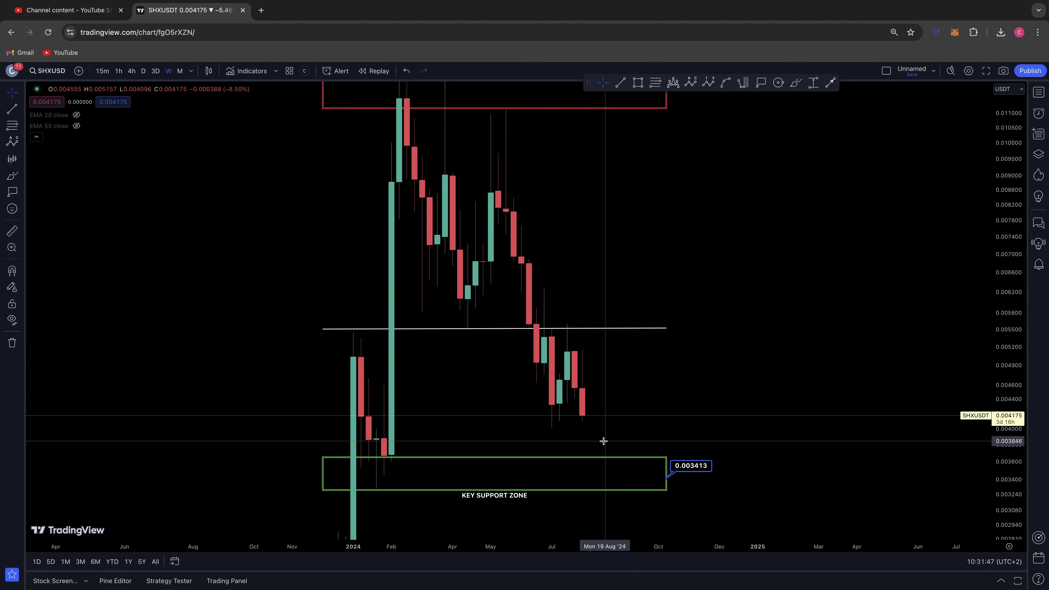
- Draw a horizontal trend line at 0.004014 under the July lows, from 13 May to 30 September 2024
{"action": "left_click", "coordinate": [20, 176]}
{"action": "left_click", "coordinate": [12, 106]}
{"action": "left_click", "coordinate": [21, 109]}
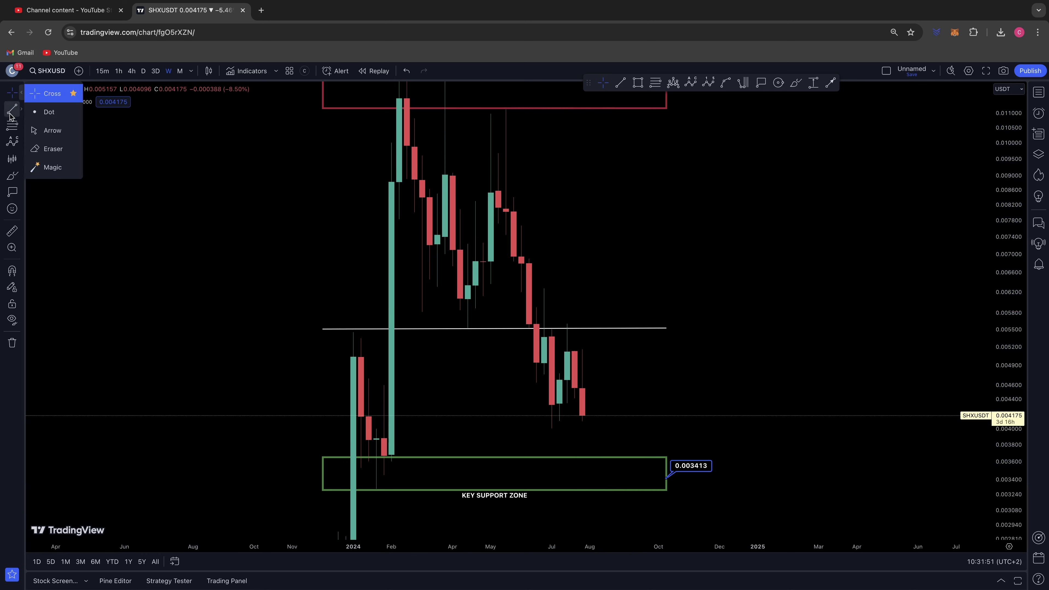
{"action": "left_click", "coordinate": [50, 110]}
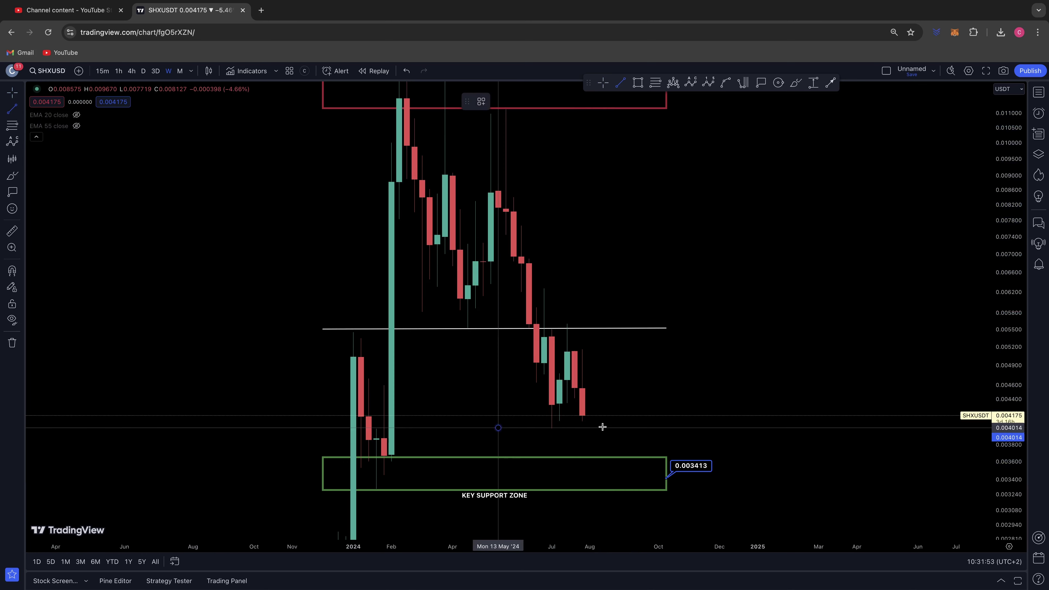
{"action": "left_click", "coordinate": [498, 428]}
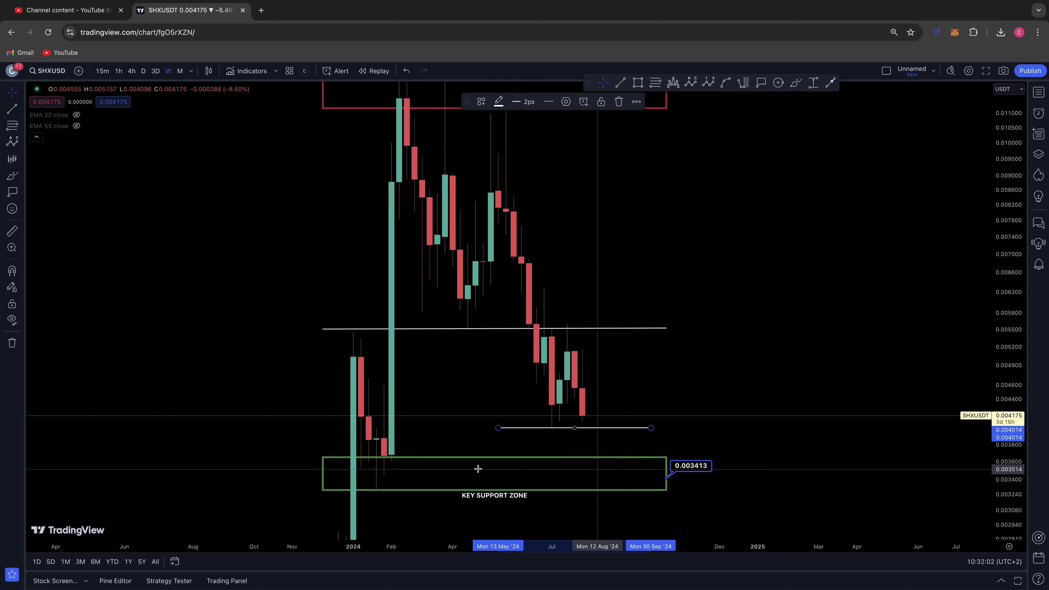
- Circle the January–February lows inside the support zone with the Brush and underline the KEY SUPPORT ZONE text
{"action": "left_click", "coordinate": [8, 175]}
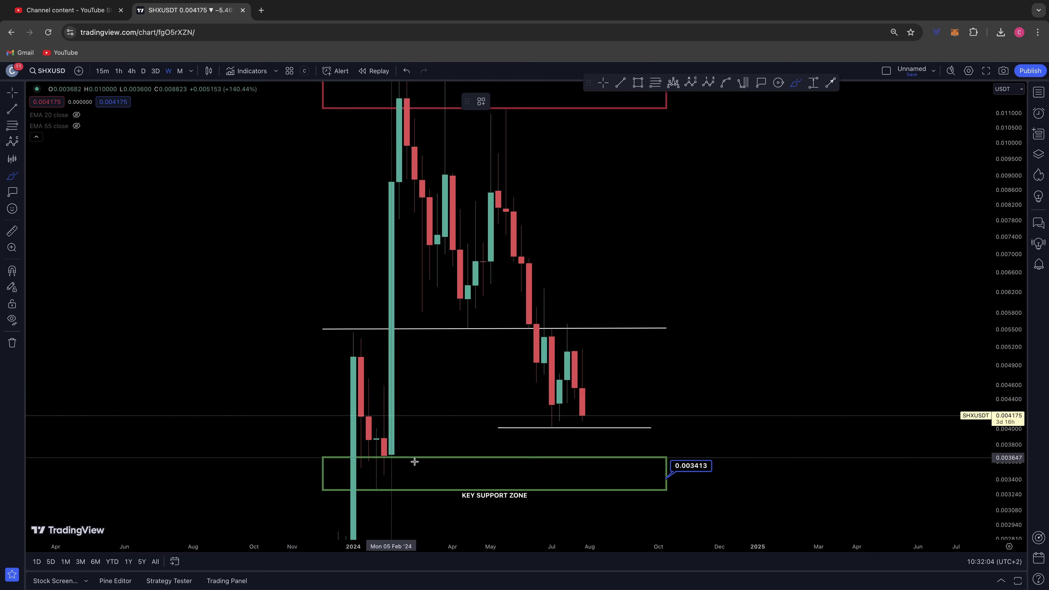
{"action": "mouse_move", "coordinate": [405, 450]}
{"action": "left_mouse_down"}
{"action": "mouse_move", "coordinate": [364, 452]}
{"action": "mouse_move", "coordinate": [377, 490]}
{"action": "mouse_move", "coordinate": [407, 446]}
{"action": "left_mouse_up"}
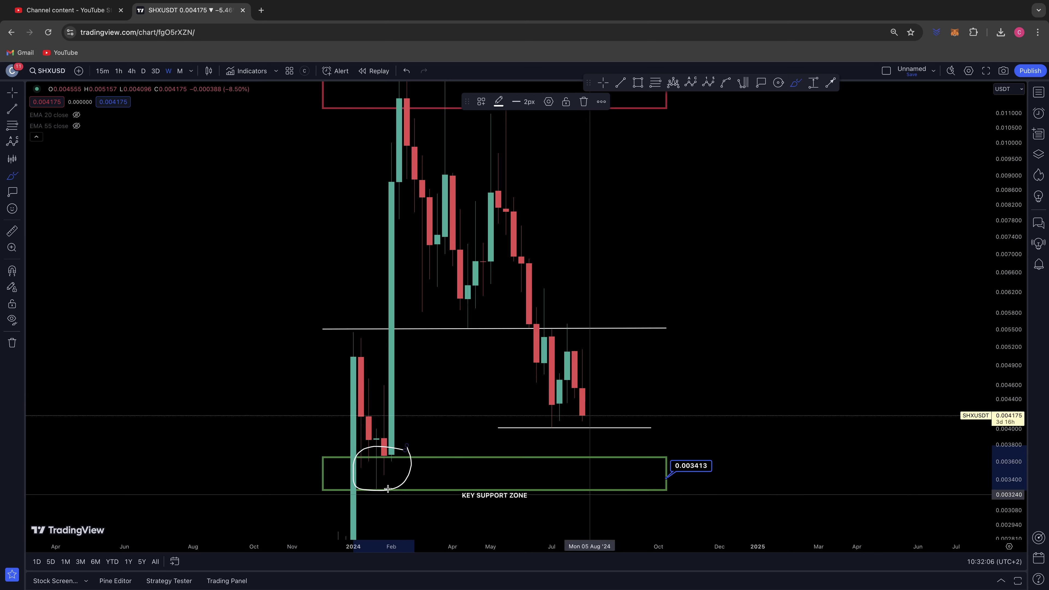
{"action": "left_click_drag", "start_coordinate": [462, 506], "coordinate": [552, 502]}
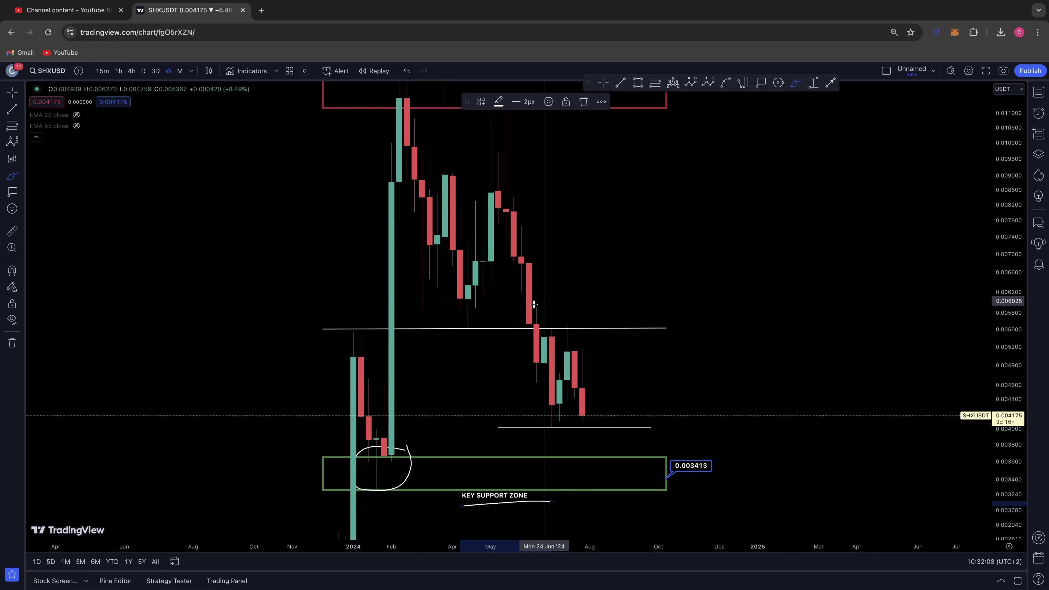
{"action": "left_click_drag", "start_coordinate": [995, 355], "coordinate": [996, 439]}
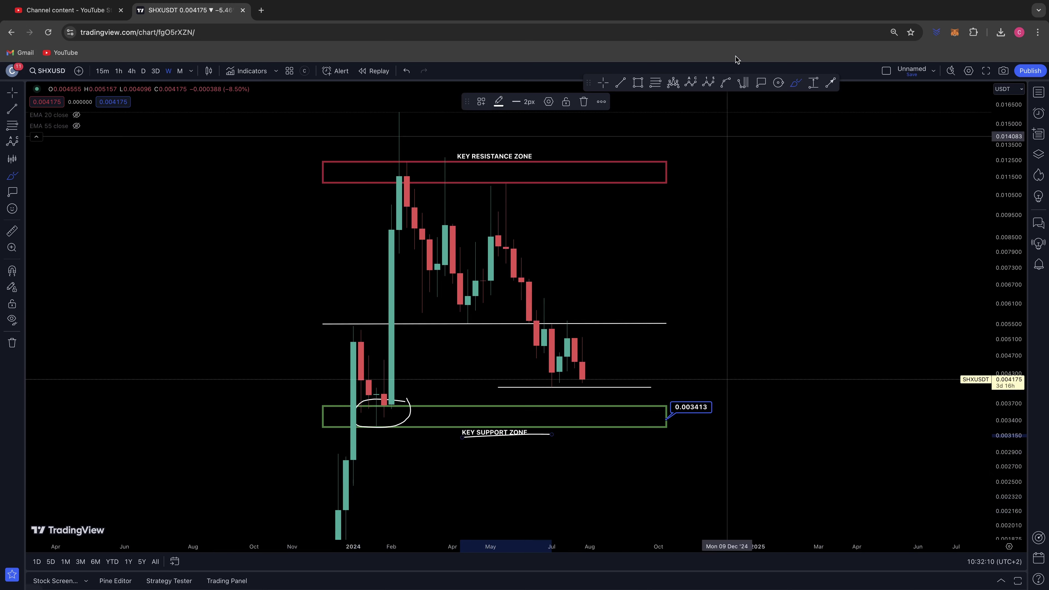
- Draw a five-wave Elliott impulse from the 12 February 2024 peak at 0.011928 down to point (5) at 0.003472 in the support zone
{"action": "left_click", "coordinate": [708, 82]}
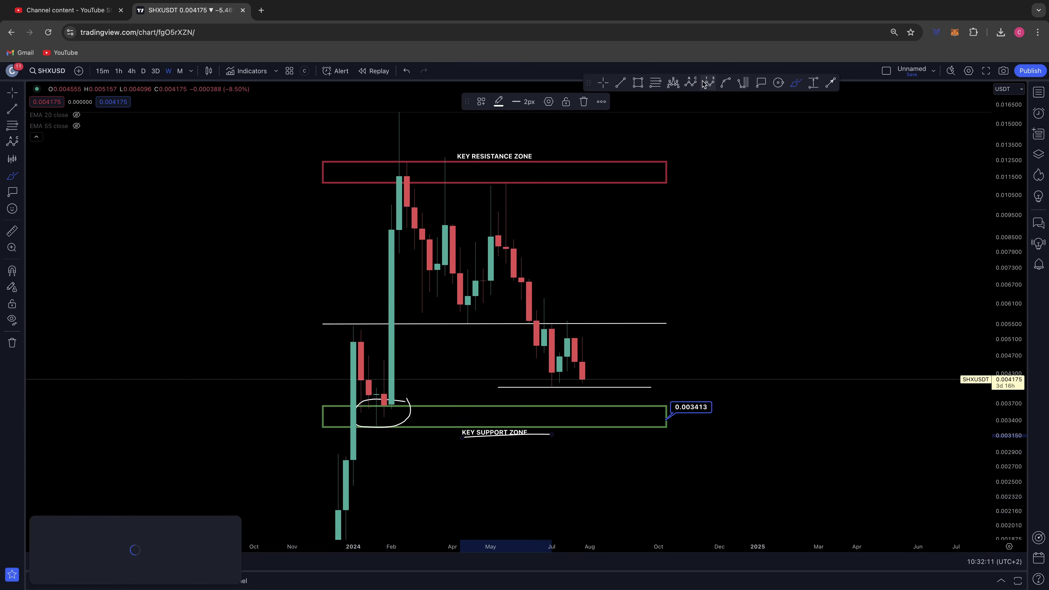
{"action": "left_click", "coordinate": [399, 170]}
{"action": "left_click", "coordinate": [460, 307]}
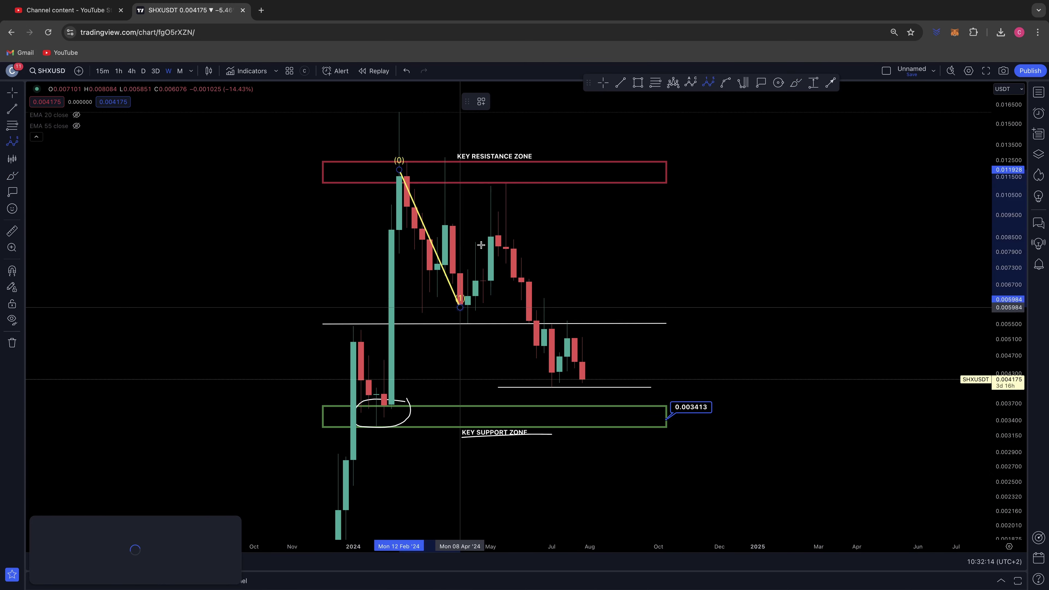
{"action": "left_click", "coordinate": [498, 232]}
{"action": "left_click", "coordinate": [554, 373]}
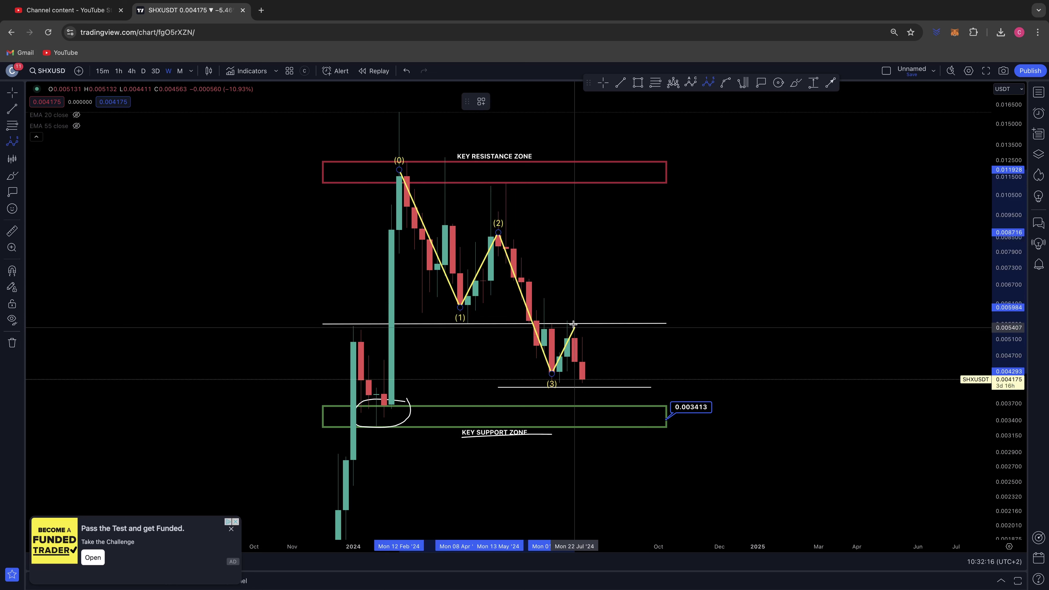
{"action": "left_click", "coordinate": [574, 324]}
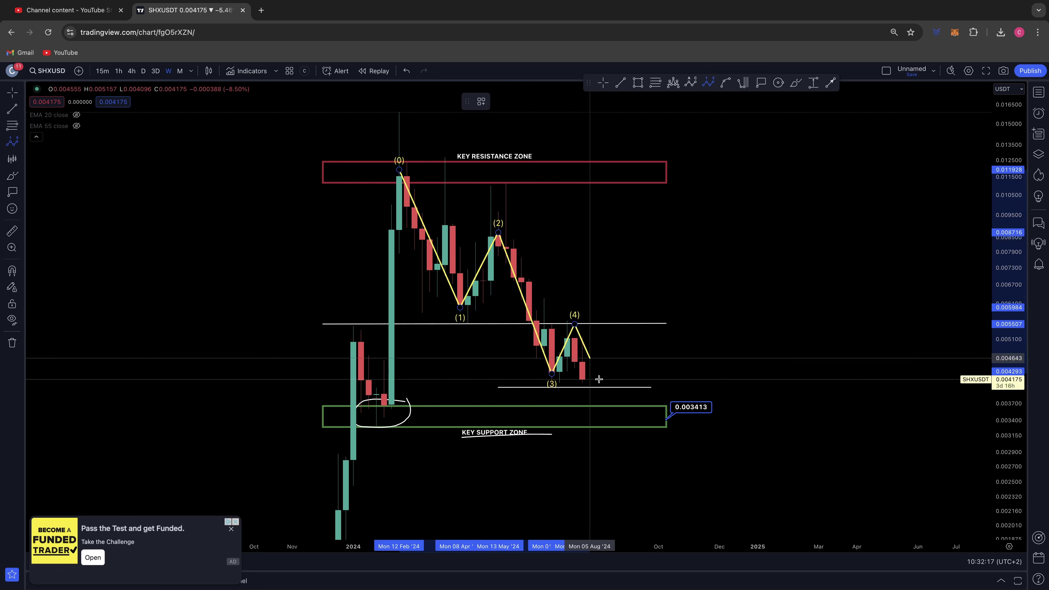
{"action": "left_click", "coordinate": [607, 414]}
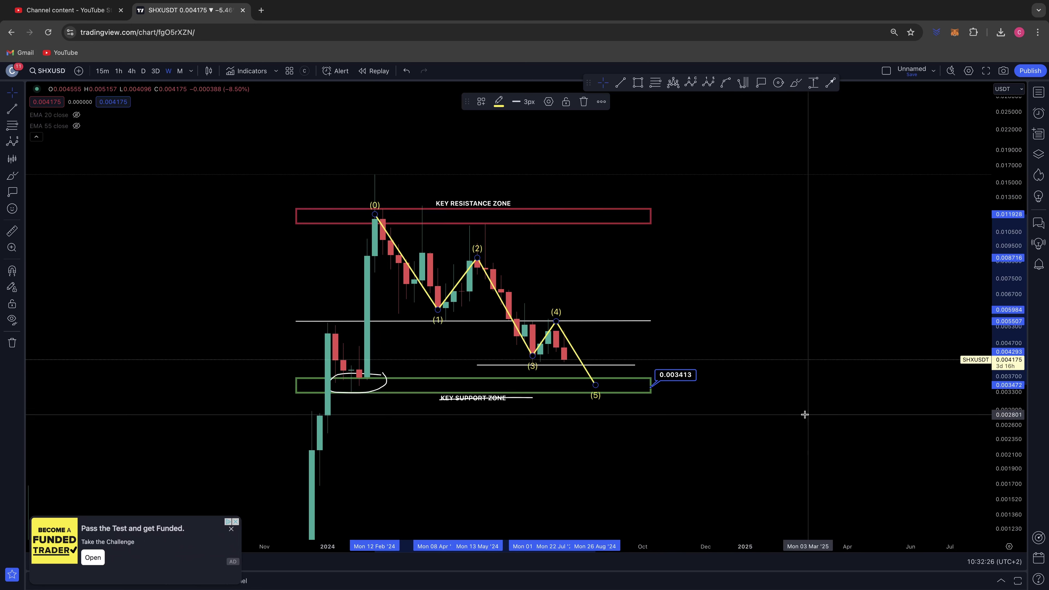
- Dismiss the advertisement covering the chart and switch the chart to the daily timeframe
{"action": "left_click", "coordinate": [571, 386]}
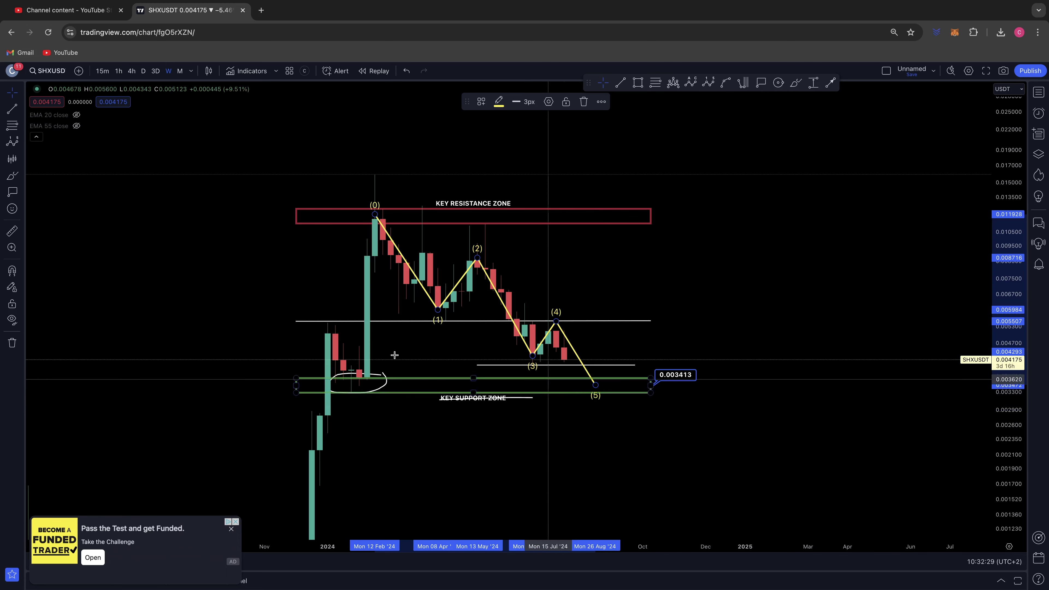
{"action": "left_click", "coordinate": [145, 481]}
{"action": "left_click", "coordinate": [232, 530]}
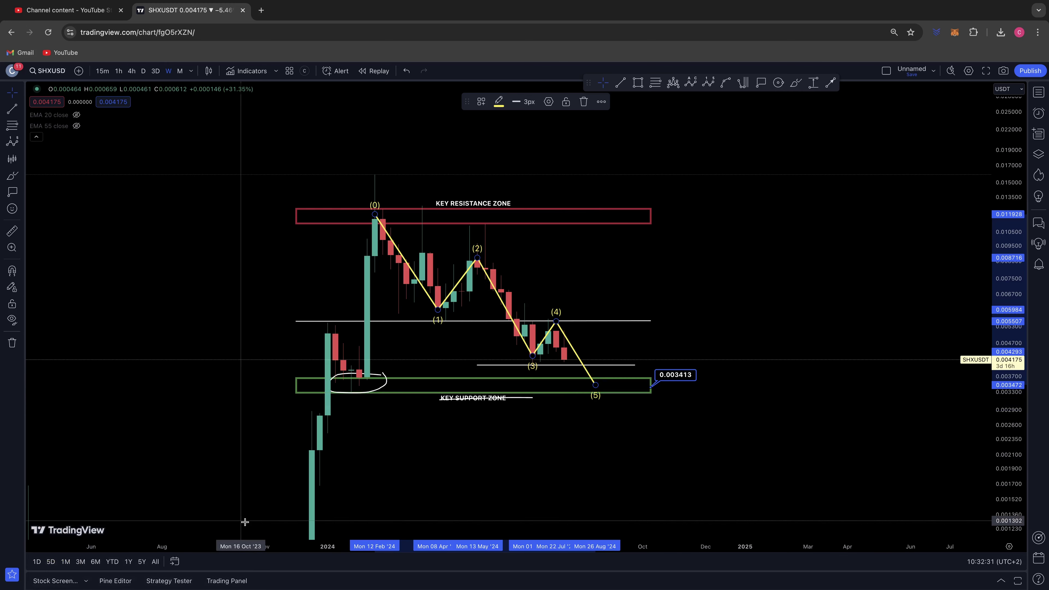
{"action": "left_click", "coordinate": [143, 71]}
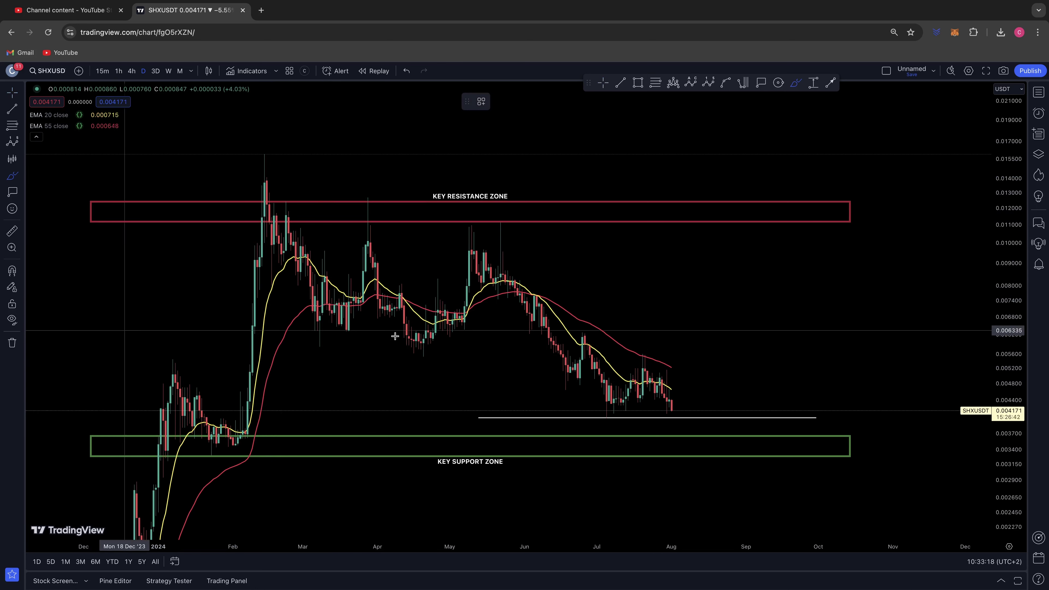
- Trace the daily price swings from December 2023 to April 2024 with the Brush and remove the strokes
{"action": "left_click_drag", "start_coordinate": [1024, 358], "coordinate": [1024, 438]}
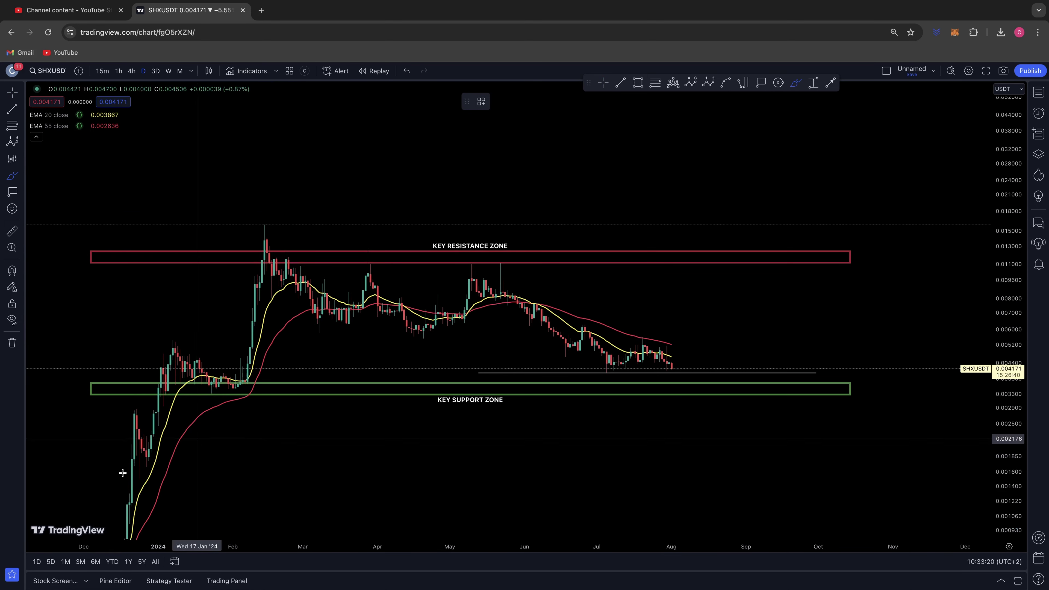
{"action": "mouse_move", "coordinate": [125, 500]}
{"action": "left_mouse_down"}
{"action": "mouse_move", "coordinate": [126, 419]}
{"action": "mouse_move", "coordinate": [147, 461]}
{"action": "mouse_move", "coordinate": [170, 346]}
{"action": "mouse_move", "coordinate": [208, 387]}
{"action": "mouse_move", "coordinate": [245, 384]}
{"action": "mouse_move", "coordinate": [267, 243]}
{"action": "mouse_move", "coordinate": [312, 340]}
{"action": "mouse_move", "coordinate": [320, 314]}
{"action": "mouse_move", "coordinate": [343, 308]}
{"action": "mouse_move", "coordinate": [366, 275]}
{"action": "mouse_move", "coordinate": [378, 308]}
{"action": "mouse_move", "coordinate": [399, 309]}
{"action": "mouse_move", "coordinate": [421, 350]}
{"action": "left_mouse_up"}
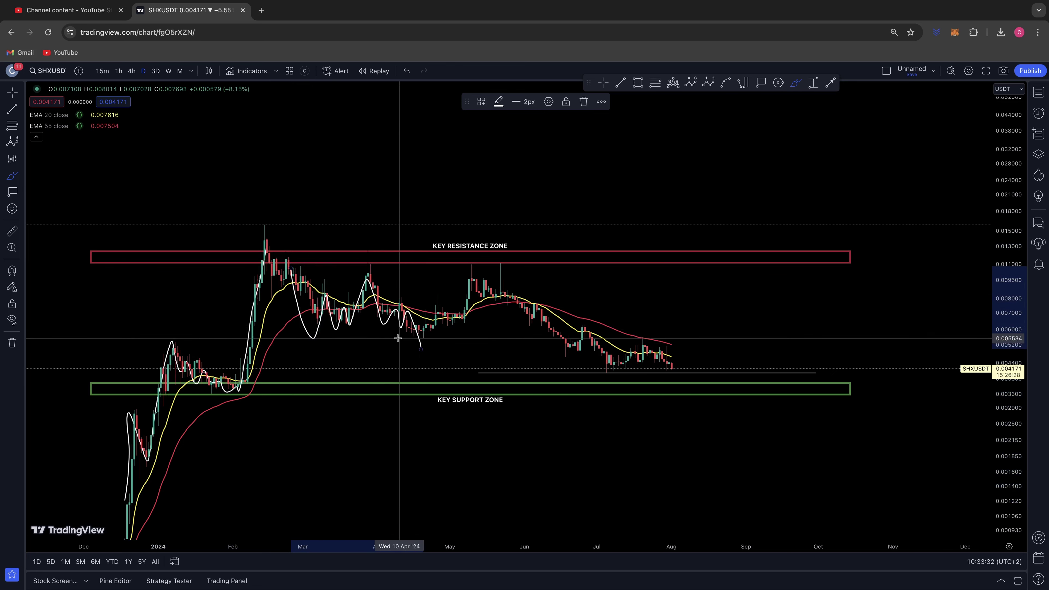
{"action": "key", "text": "BackSpace"}
- Circle the early June EMA 20/55 crossover and trace the decline from it to the latest candles with the Brush, undoing the strokes
{"action": "scroll", "coordinate": [413, 327], "scroll_direction": "right", "scroll_amount": 5}
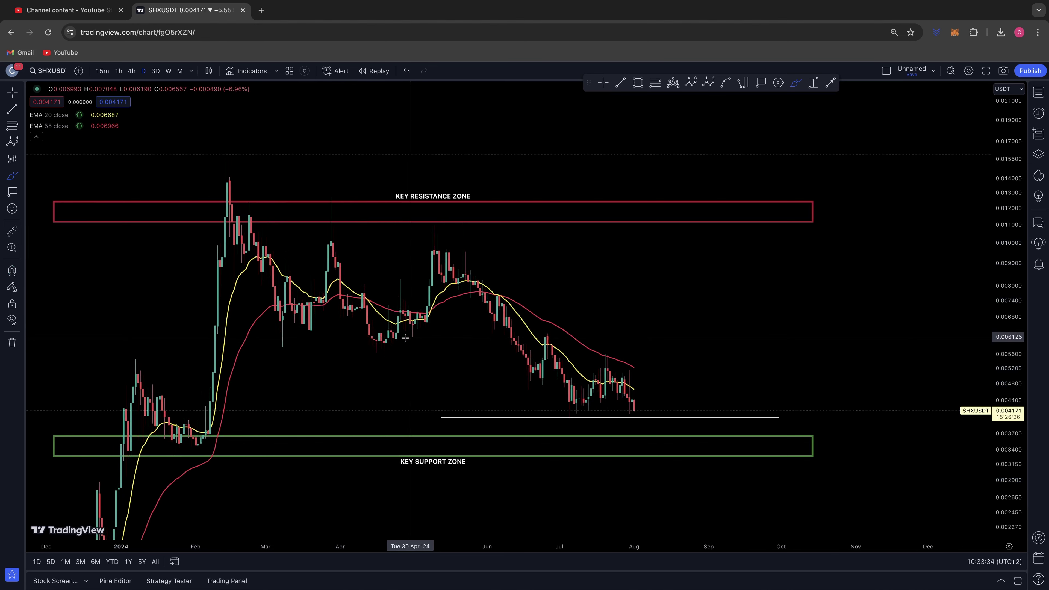
{"action": "scroll", "coordinate": [426, 318], "scroll_direction": "right", "scroll_amount": 5}
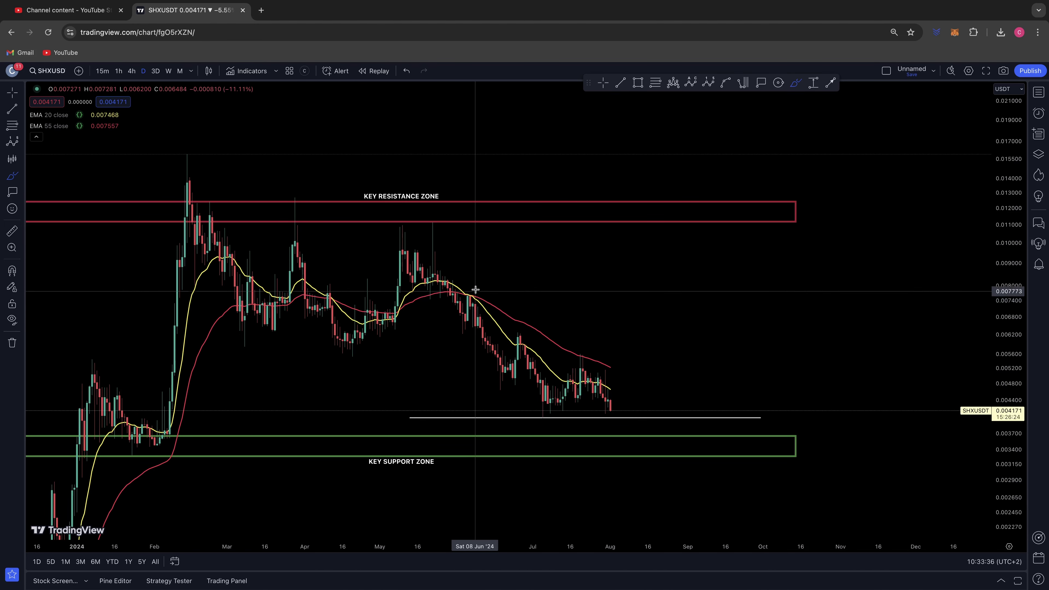
{"action": "left_click_drag", "start_coordinate": [473, 286], "coordinate": [459, 296]}
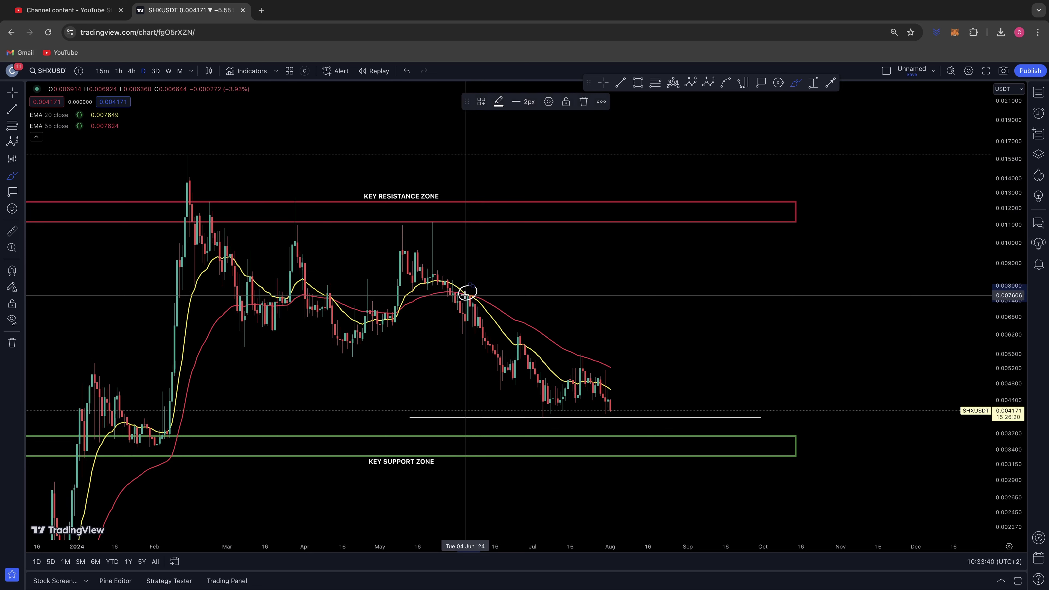
{"action": "mouse_move", "coordinate": [467, 302]}
{"action": "left_mouse_down"}
{"action": "mouse_move", "coordinate": [498, 385]}
{"action": "mouse_move", "coordinate": [521, 342]}
{"action": "mouse_move", "coordinate": [545, 405]}
{"action": "mouse_move", "coordinate": [578, 397]}
{"action": "mouse_move", "coordinate": [586, 357]}
{"action": "mouse_move", "coordinate": [607, 410]}
{"action": "left_mouse_up"}
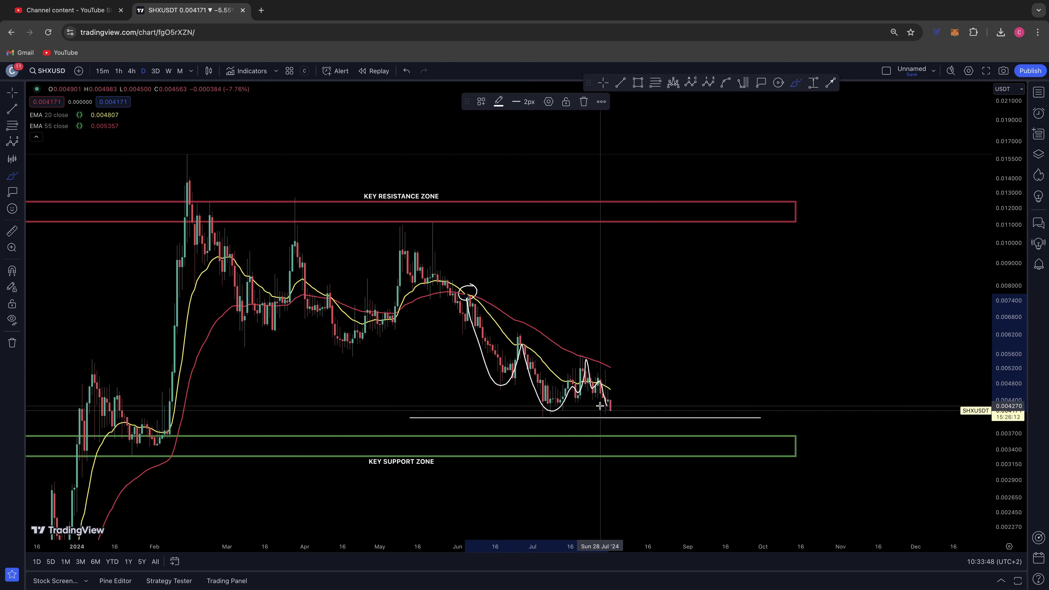
{"action": "key", "text": "super+z"}
{"action": "scroll", "coordinate": [600, 413], "scroll_direction": "right", "scroll_amount": 3}
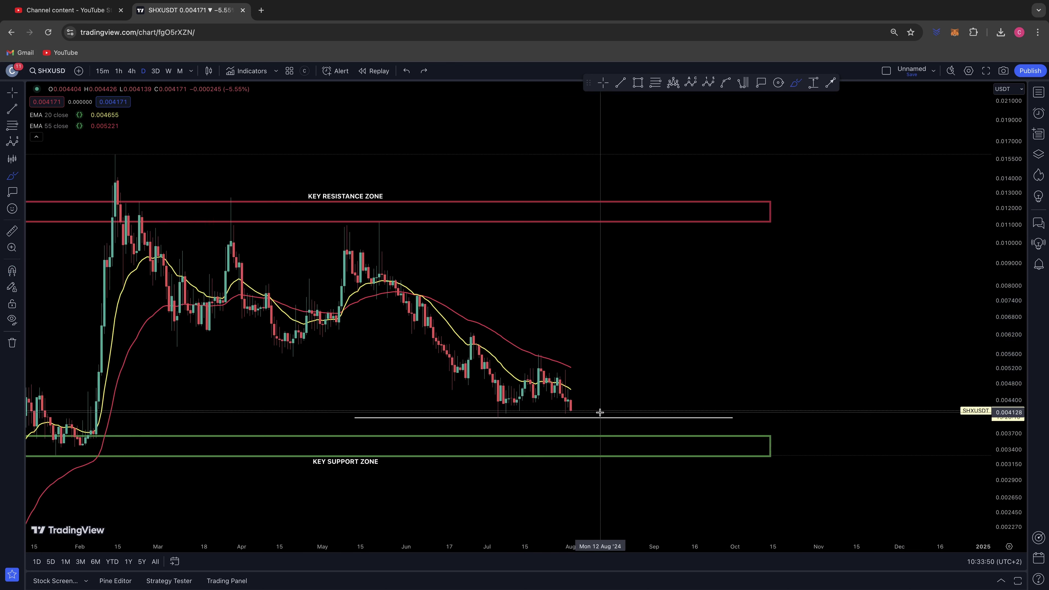
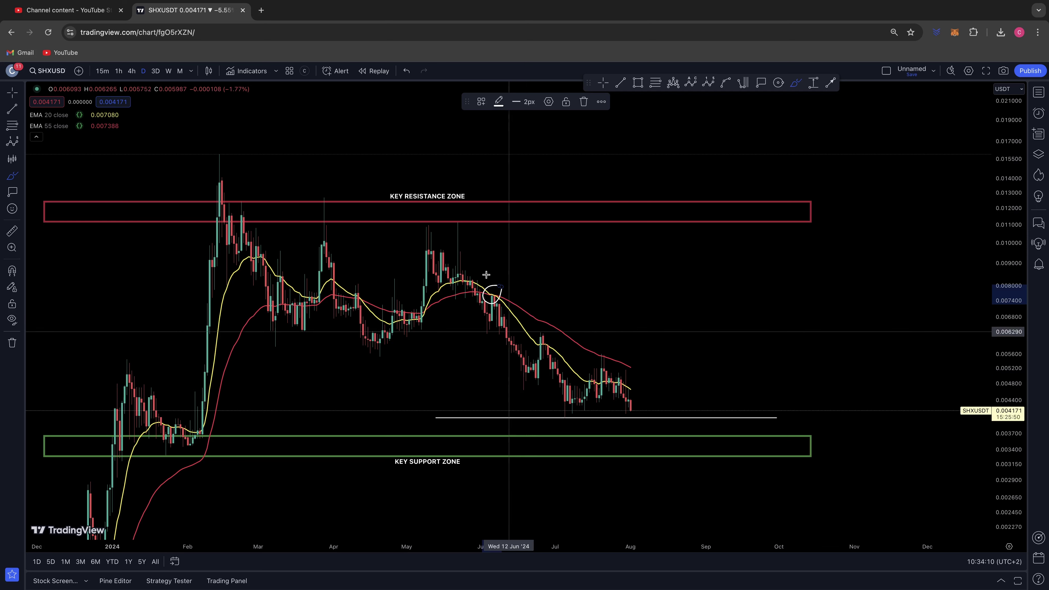
{"action": "mouse_move", "coordinate": [500, 286]}
{"action": "left_mouse_down"}
{"action": "mouse_move", "coordinate": [513, 345]}
{"action": "mouse_move", "coordinate": [552, 362]}
{"action": "mouse_move", "coordinate": [574, 410]}
{"action": "mouse_move", "coordinate": [614, 374]}
{"action": "mouse_move", "coordinate": [634, 401]}
{"action": "left_mouse_up"}
{"action": "key", "text": "ctrl+z"}
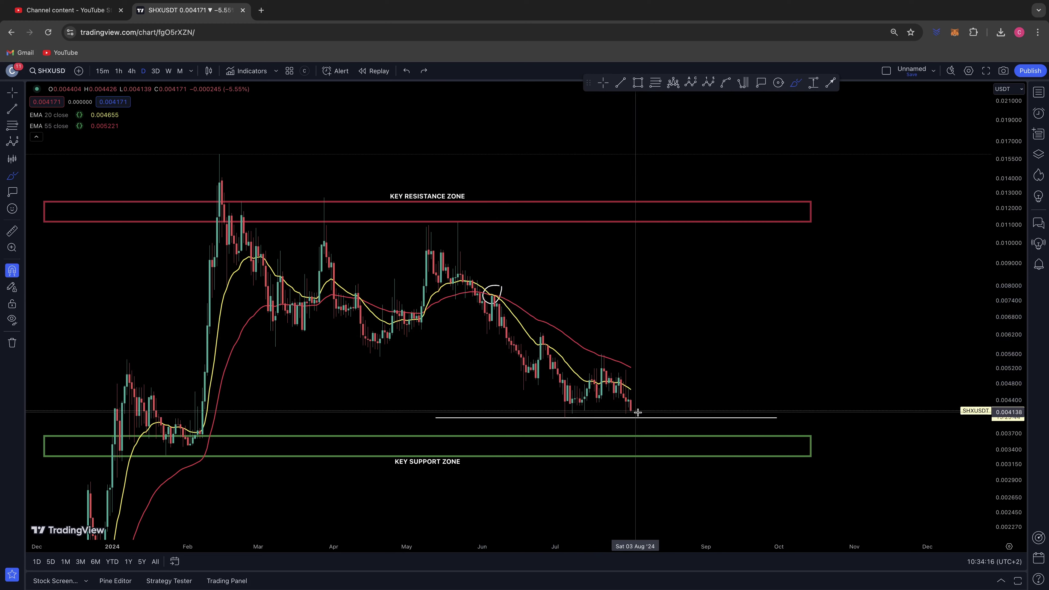
- Add a price label at 0.004019 on the horizontal line beneath the July lows
{"action": "scroll", "coordinate": [644, 414], "scroll_direction": "up", "scroll_amount": 5}
{"action": "scroll", "coordinate": [649, 415], "scroll_direction": "down", "scroll_amount": 2}
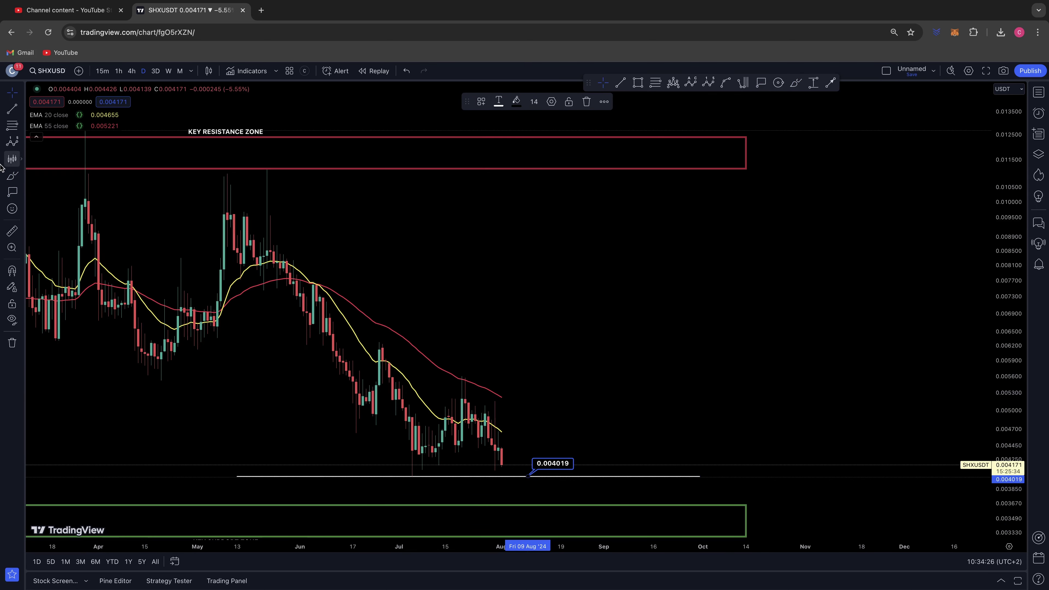
{"action": "key", "text": "Escape"}
- Circle the early July low and the later July peak, trace the price between them and back to the line with the Brush, and undo it
{"action": "key", "text": "alt+b"}
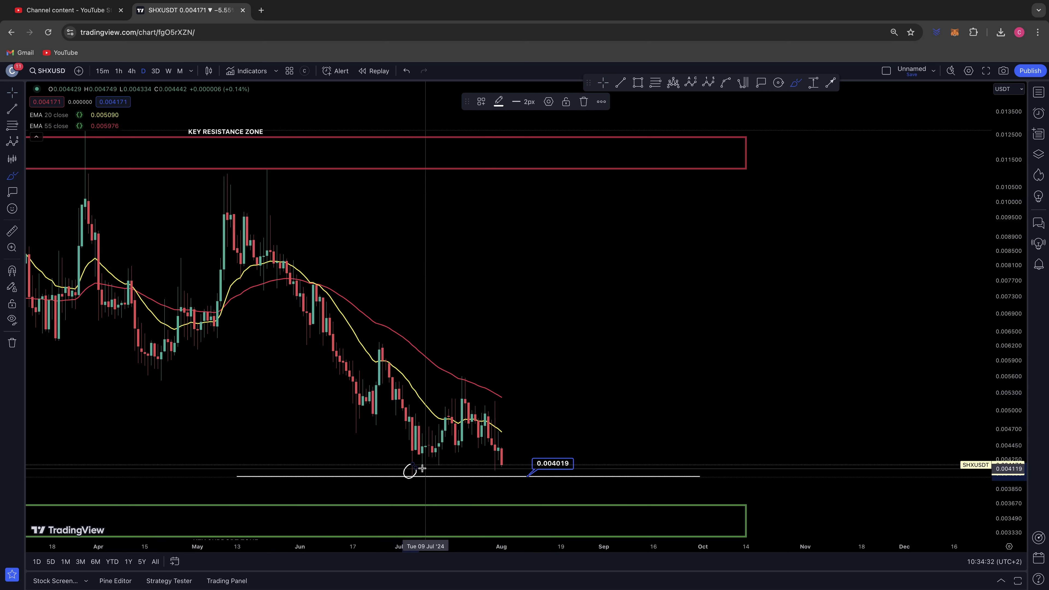
{"action": "mouse_move", "coordinate": [411, 472]}
{"action": "left_mouse_down"}
{"action": "mouse_move", "coordinate": [461, 374]}
{"action": "mouse_move", "coordinate": [495, 475]}
{"action": "left_mouse_up"}
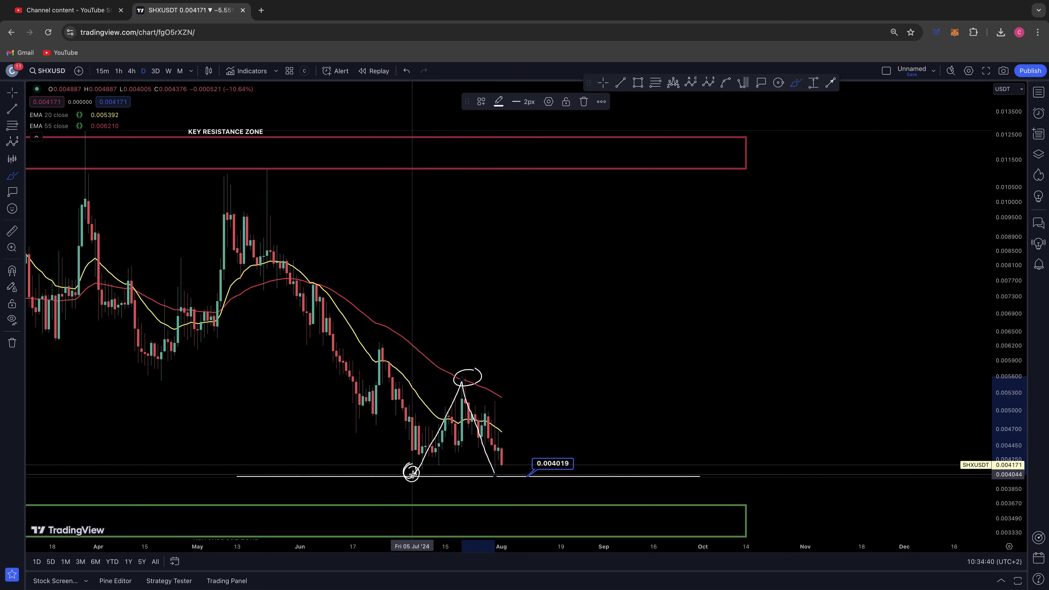
{"action": "left_click_drag", "start_coordinate": [529, 476], "coordinate": [584, 473]}
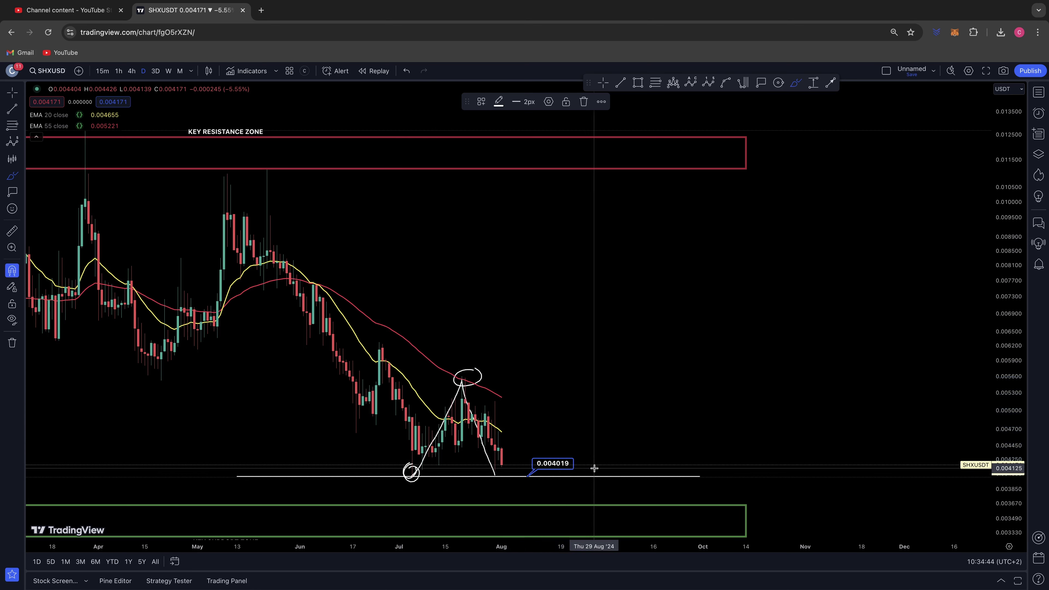
{"action": "key", "text": "ctrl+z"}
{"action": "key", "text": "ctrl+z"}
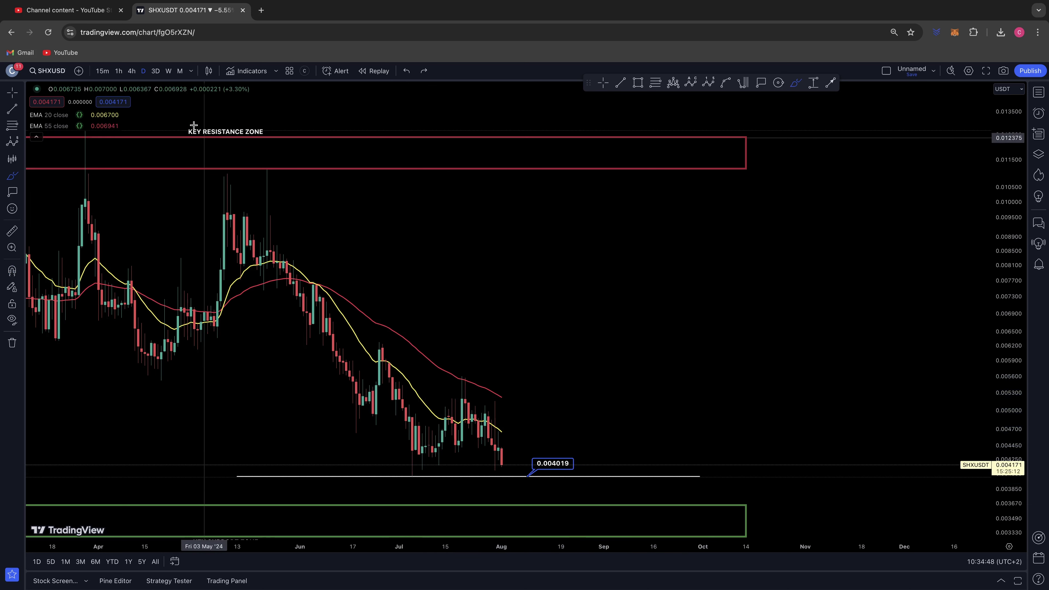
- Switch to the weekly timeframe and draw a five-wave impulse from 0.011804 at the February peak to point (5) at 0.003317 in the support zone
{"action": "left_click", "coordinate": [169, 70]}
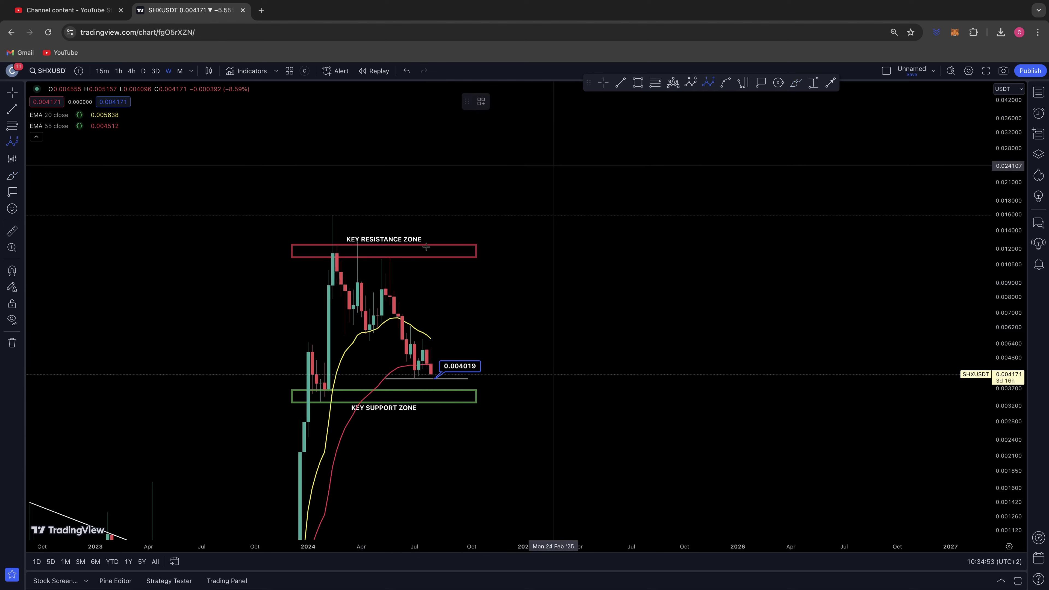
{"action": "left_click", "coordinate": [337, 251]}
{"action": "left_click", "coordinate": [366, 332]}
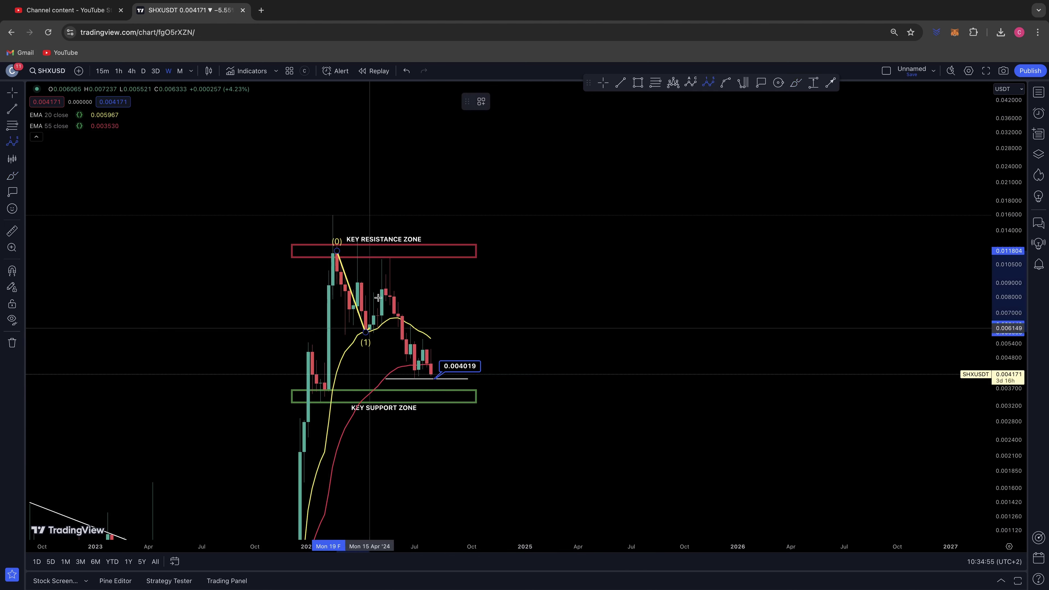
{"action": "left_click", "coordinate": [385, 285]}
{"action": "left_click", "coordinate": [415, 378]}
{"action": "left_click", "coordinate": [427, 338]}
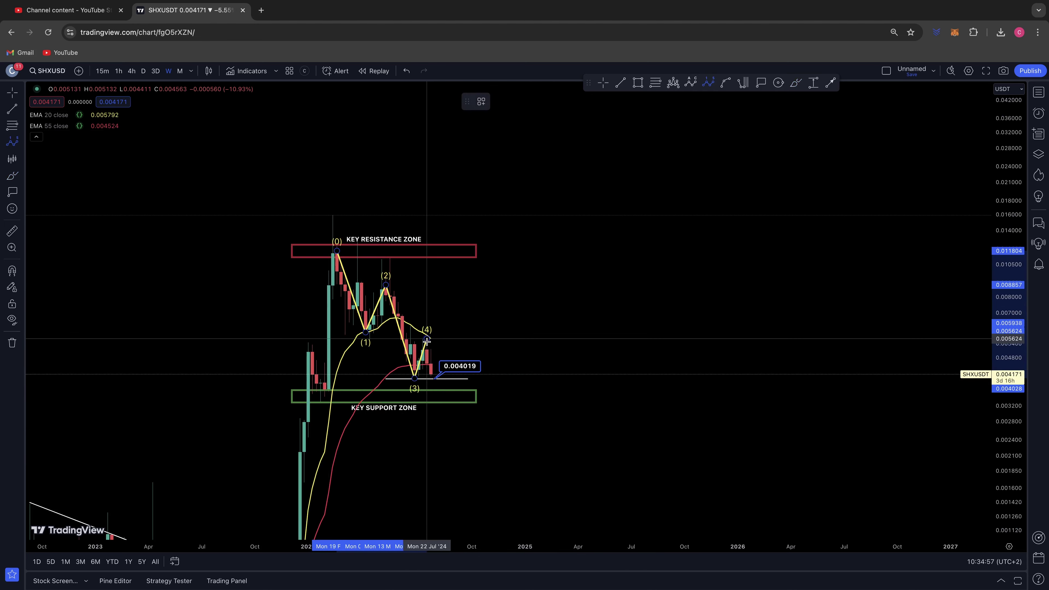
{"action": "left_click", "coordinate": [447, 400]}
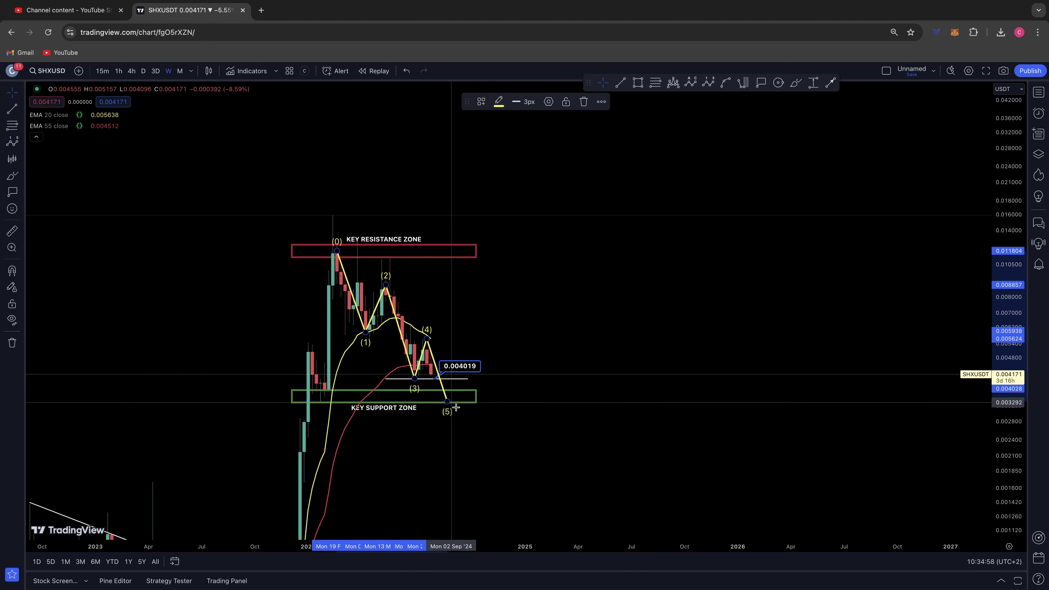
- Remove all drawings from the weekly chart, keeping the EMA indicators
{"action": "left_click", "coordinate": [336, 393]}
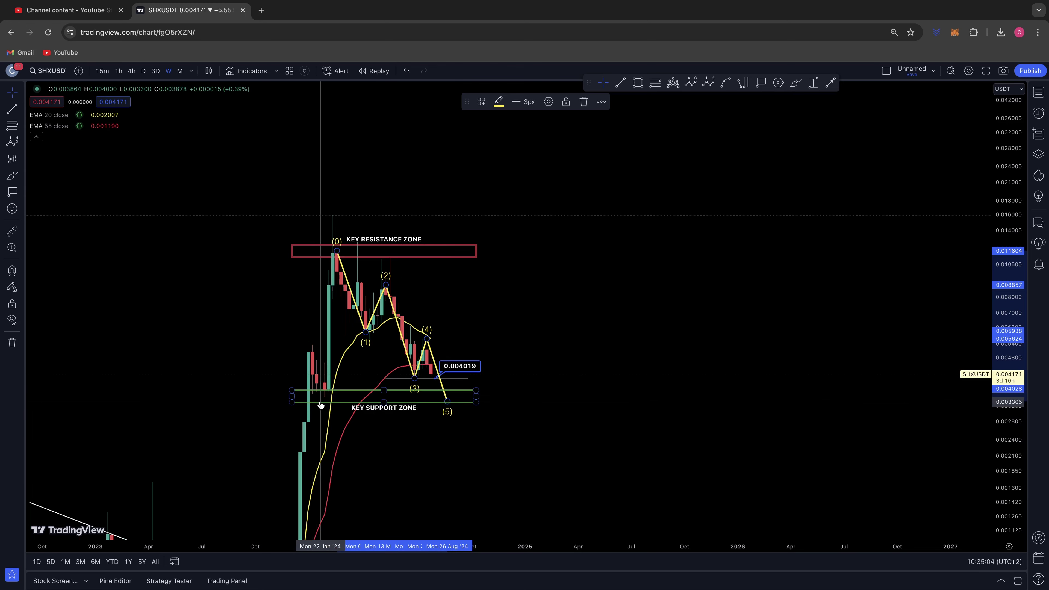
{"action": "scroll", "coordinate": [324, 405], "scroll_direction": "up", "scroll_amount": 3}
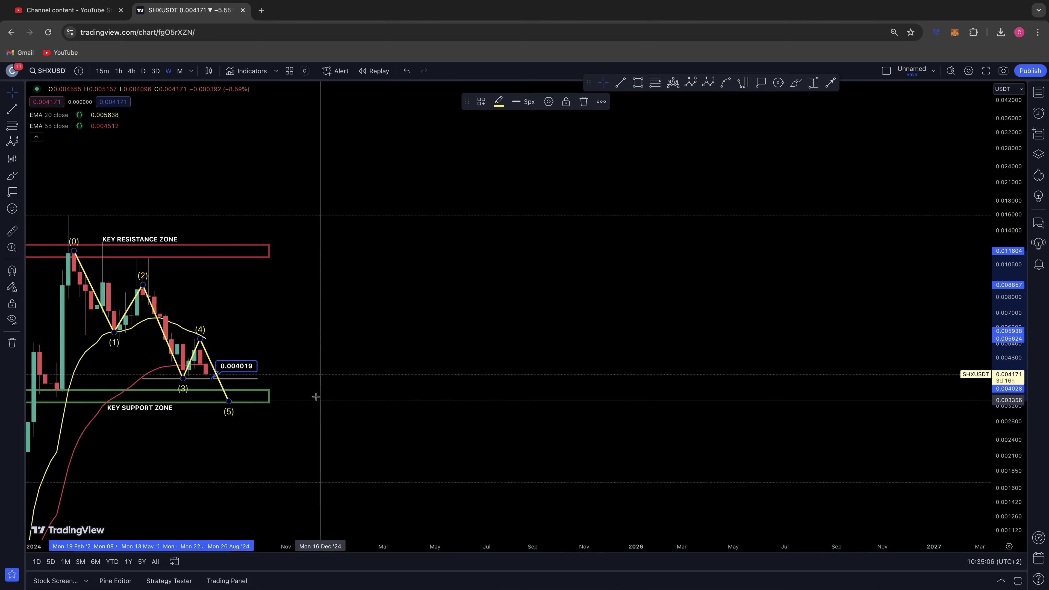
{"action": "scroll", "coordinate": [314, 398], "scroll_direction": "left", "scroll_amount": 5}
{"action": "scroll", "coordinate": [314, 393], "scroll_direction": "up", "scroll_amount": 3}
{"action": "scroll", "coordinate": [314, 297], "scroll_direction": "right", "scroll_amount": 2}
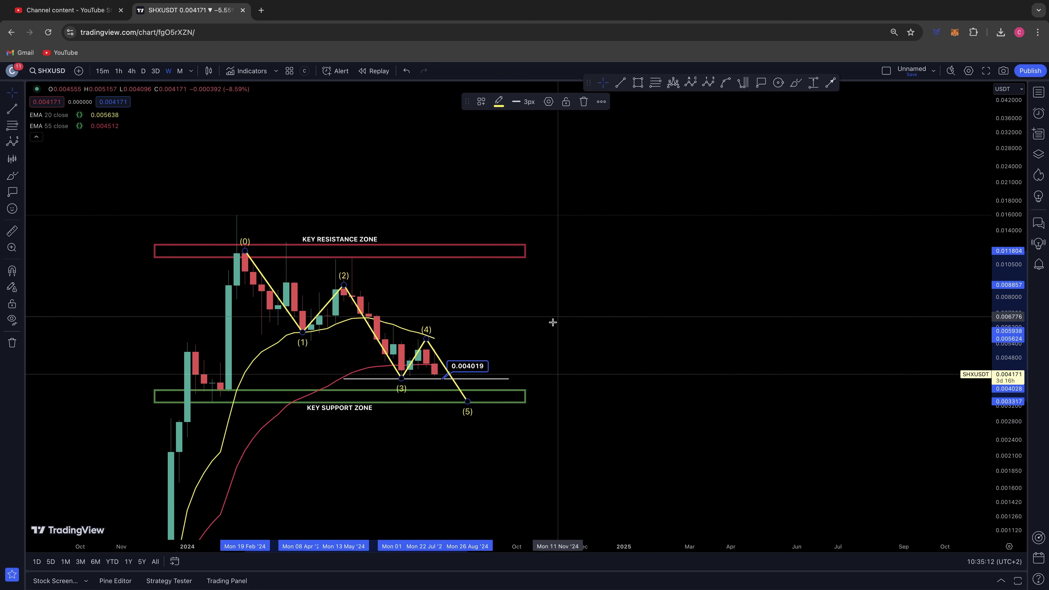
{"action": "right_click", "coordinate": [575, 331]}
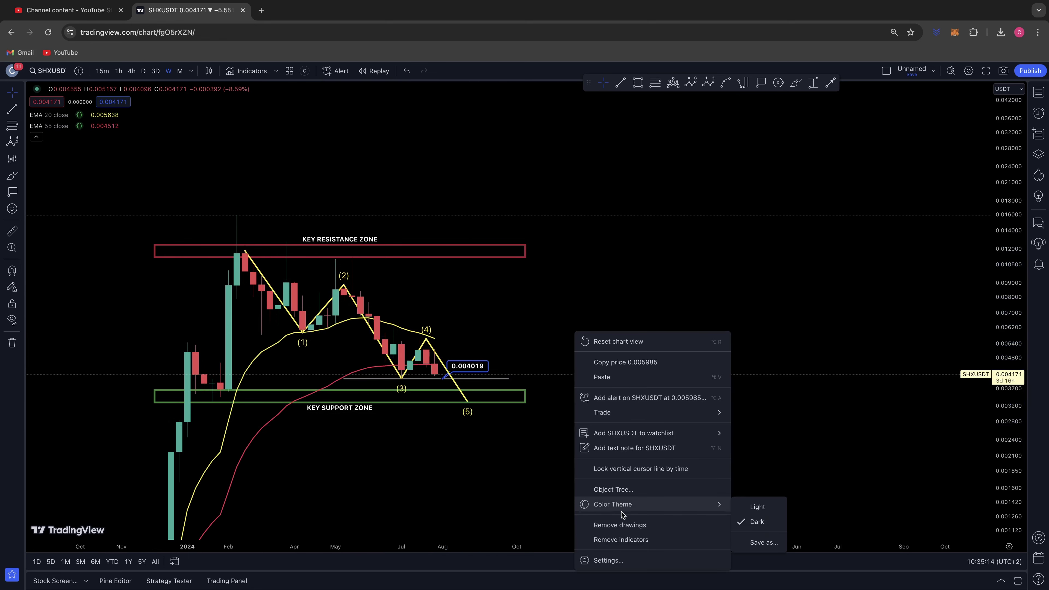
{"action": "left_click", "coordinate": [619, 525]}
- Extend the EMA 20 and EMA 55 curves with the Brush to a crossing in mid-September 2024 and circle it
{"action": "left_click_drag", "start_coordinate": [469, 401], "coordinate": [578, 370]}
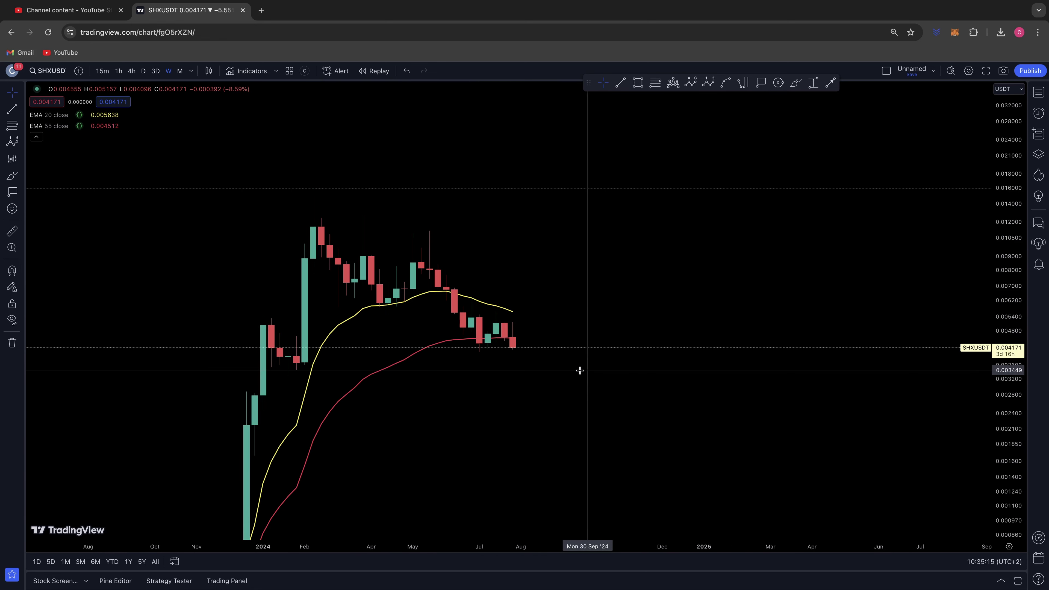
{"action": "left_click", "coordinate": [16, 177]}
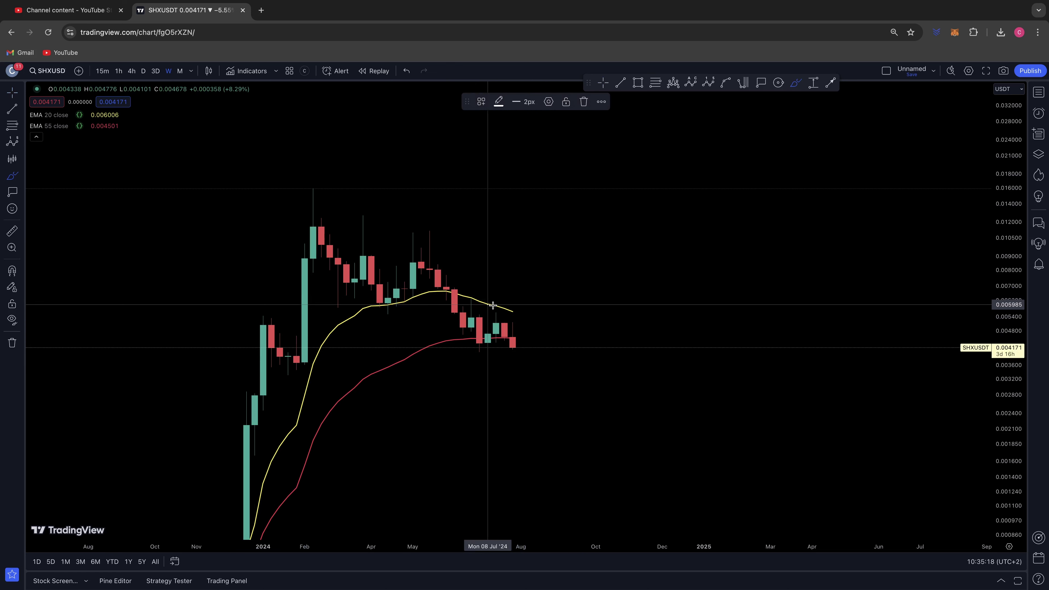
{"action": "mouse_move", "coordinate": [489, 305]}
{"action": "left_mouse_down"}
{"action": "mouse_move", "coordinate": [581, 345]}
{"action": "mouse_move", "coordinate": [602, 337]}
{"action": "mouse_move", "coordinate": [578, 350]}
{"action": "mouse_move", "coordinate": [580, 326]}
{"action": "left_mouse_up"}
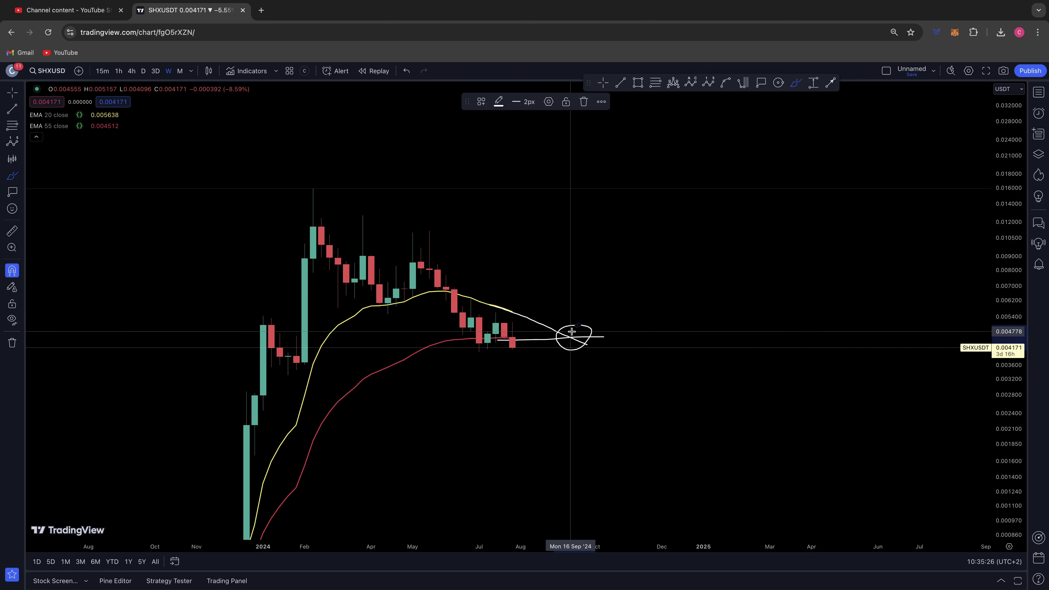
- Redraw a tighter circle at the projected EMA crossing and sketch a W-shaped price path from the latest candle to about 0.0028 and back up
{"action": "key", "text": "ctrl+z"}
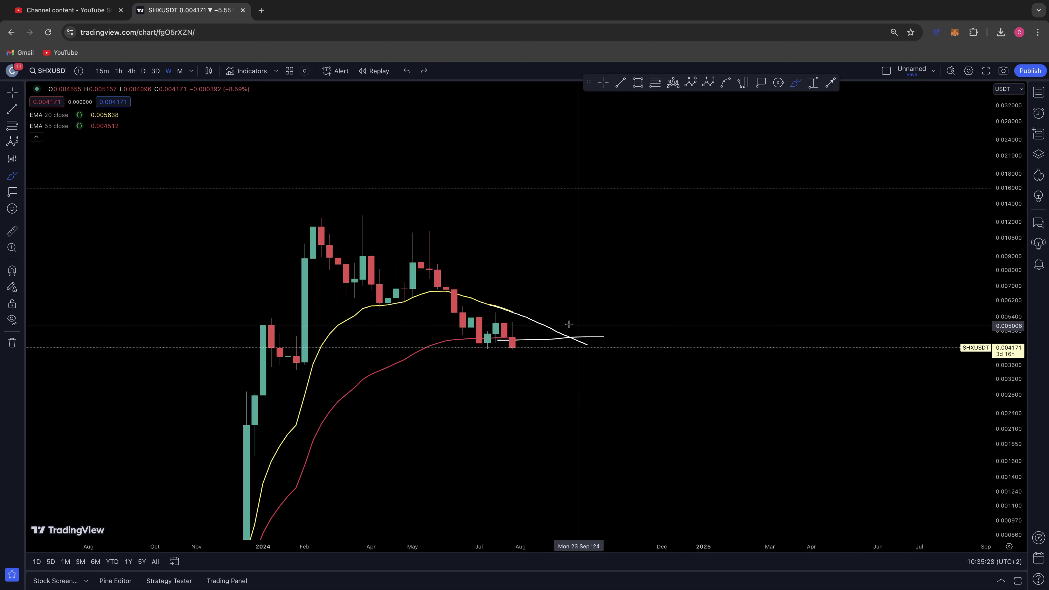
{"action": "key", "text": "ctrl+y"}
{"action": "mouse_move", "coordinate": [515, 357]}
{"action": "left_mouse_down"}
{"action": "mouse_move", "coordinate": [521, 401]}
{"action": "mouse_move", "coordinate": [542, 392]}
{"action": "mouse_move", "coordinate": [570, 334]}
{"action": "left_mouse_up"}
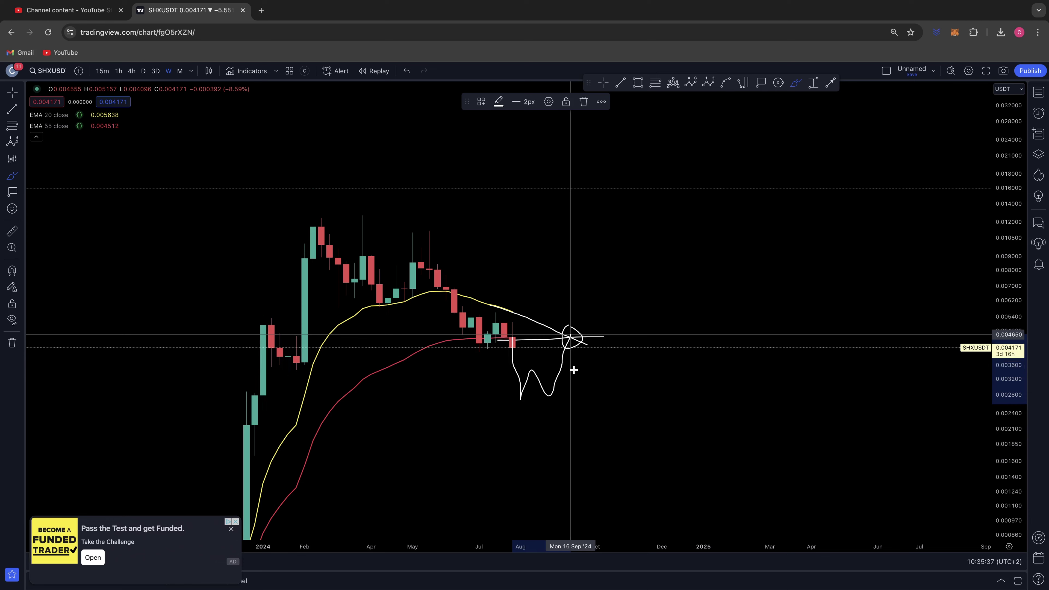
- Sketch a falling price arrow from the circled EMA crossing to about 0.0015 with the Brush, and undo the projected price paths
{"action": "mouse_move", "coordinate": [570, 341]}
{"action": "left_mouse_down"}
{"action": "mouse_move", "coordinate": [591, 364]}
{"action": "mouse_move", "coordinate": [627, 470]}
{"action": "mouse_move", "coordinate": [638, 443]}
{"action": "mouse_move", "coordinate": [618, 464]}
{"action": "mouse_move", "coordinate": [599, 451]}
{"action": "left_mouse_up"}
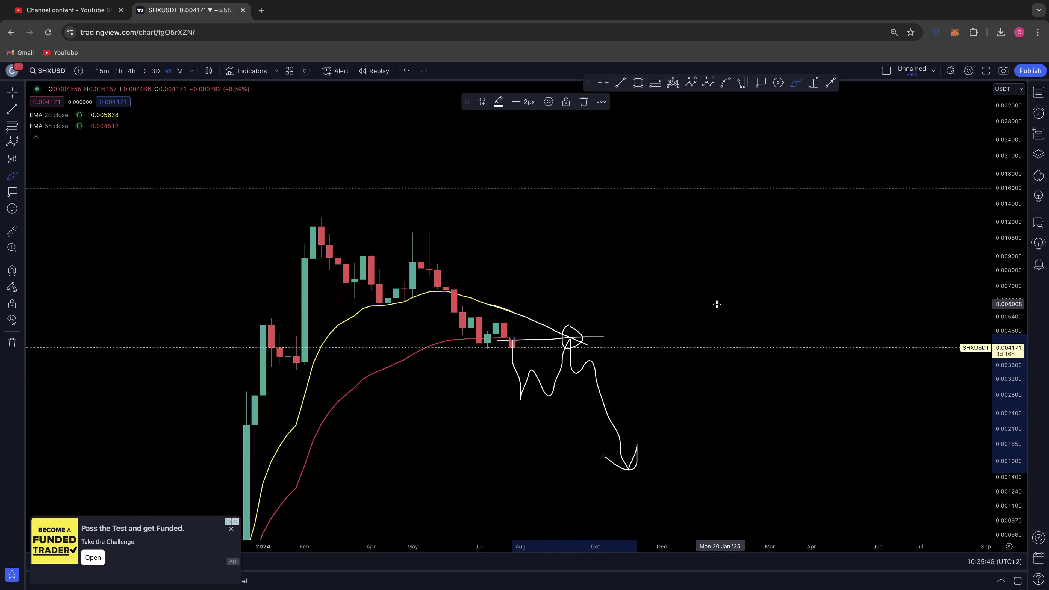
{"action": "key", "text": "super+z"}
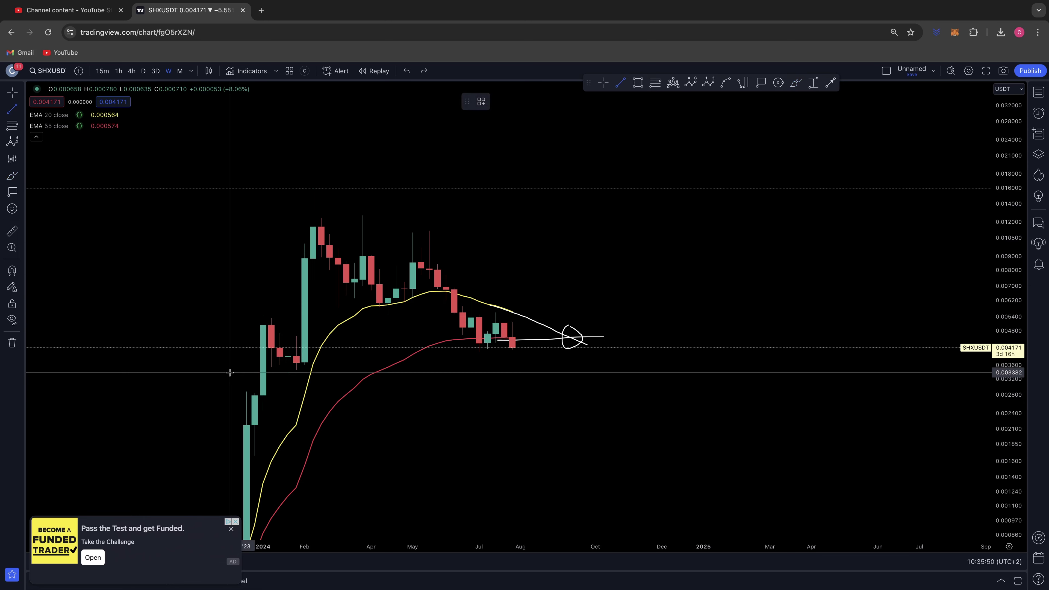
- Draw a horizontal support line at about 0.0034, sketch a W-shaped price path down to it, and undo these and the projected EMA drawings
{"action": "left_click", "coordinate": [662, 375]}
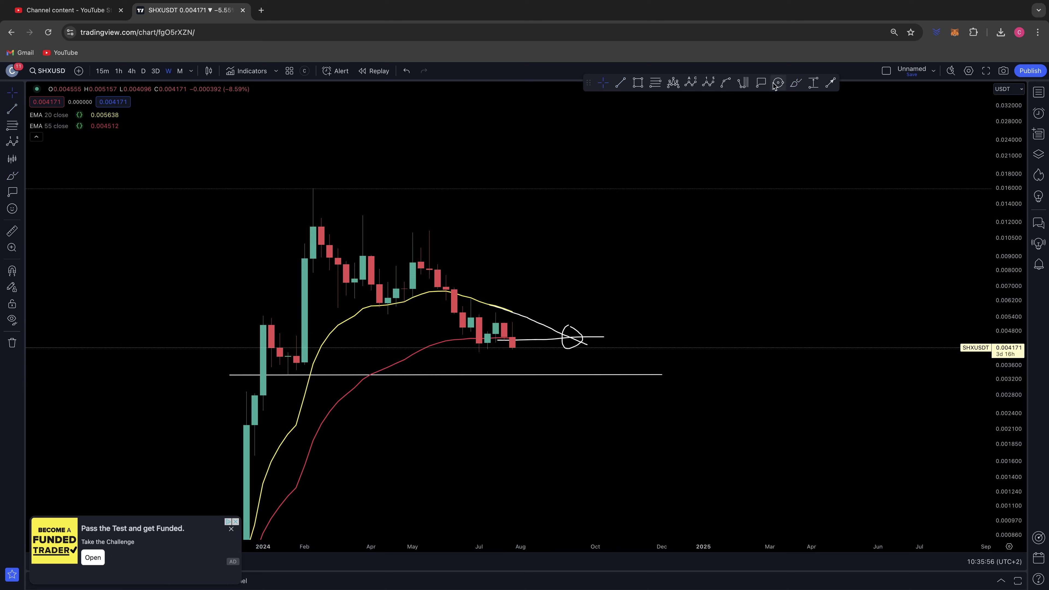
{"action": "left_click", "coordinate": [794, 84]}
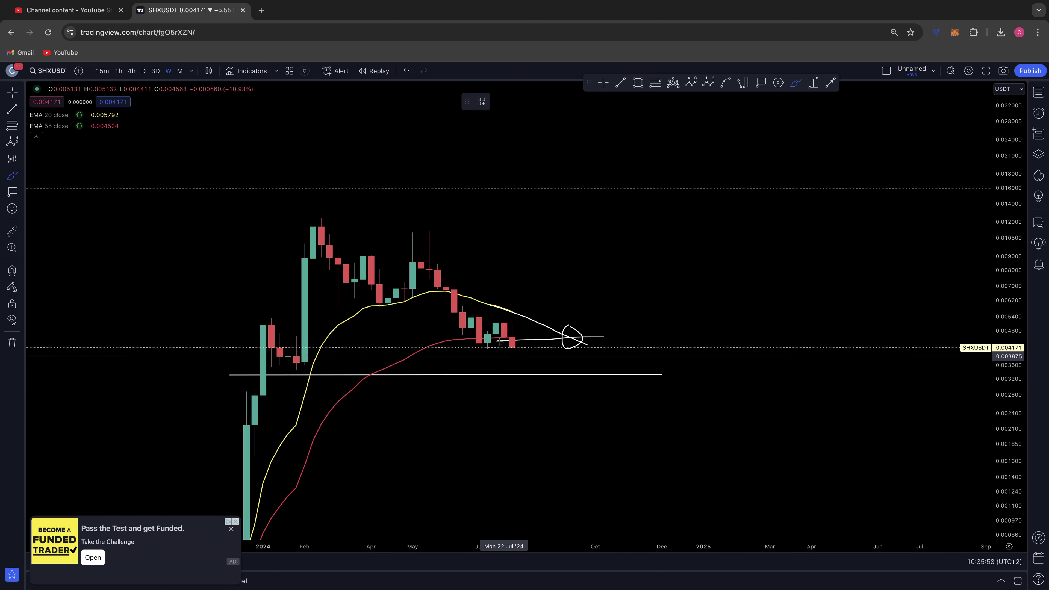
{"action": "mouse_move", "coordinate": [512, 333]}
{"action": "left_mouse_down"}
{"action": "mouse_move", "coordinate": [509, 358]}
{"action": "mouse_move", "coordinate": [537, 352]}
{"action": "mouse_move", "coordinate": [547, 375]}
{"action": "mouse_move", "coordinate": [564, 338]}
{"action": "left_mouse_up"}
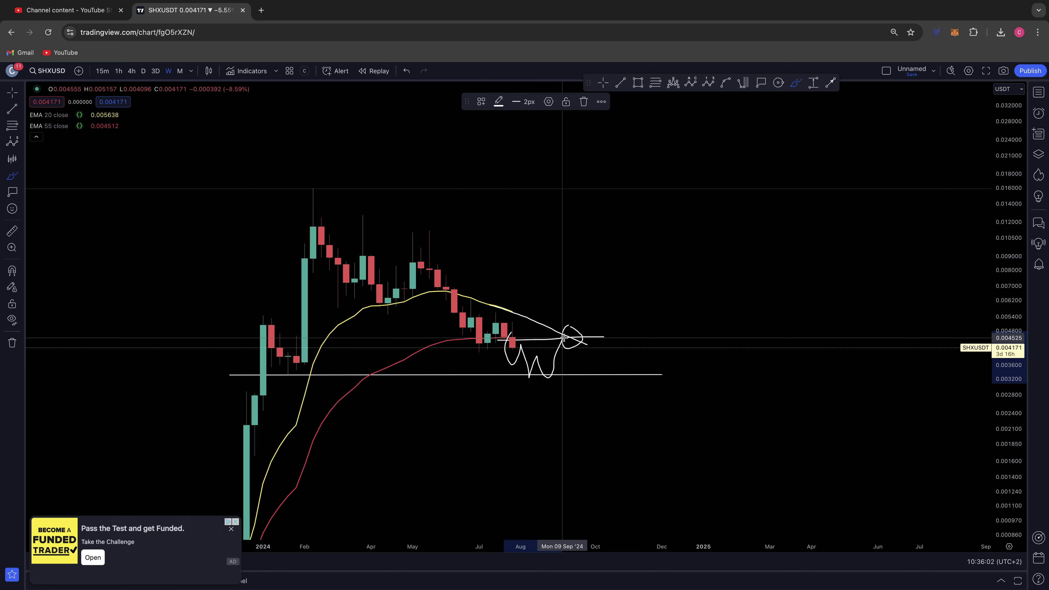
{"action": "key", "text": "ctrl+z"}
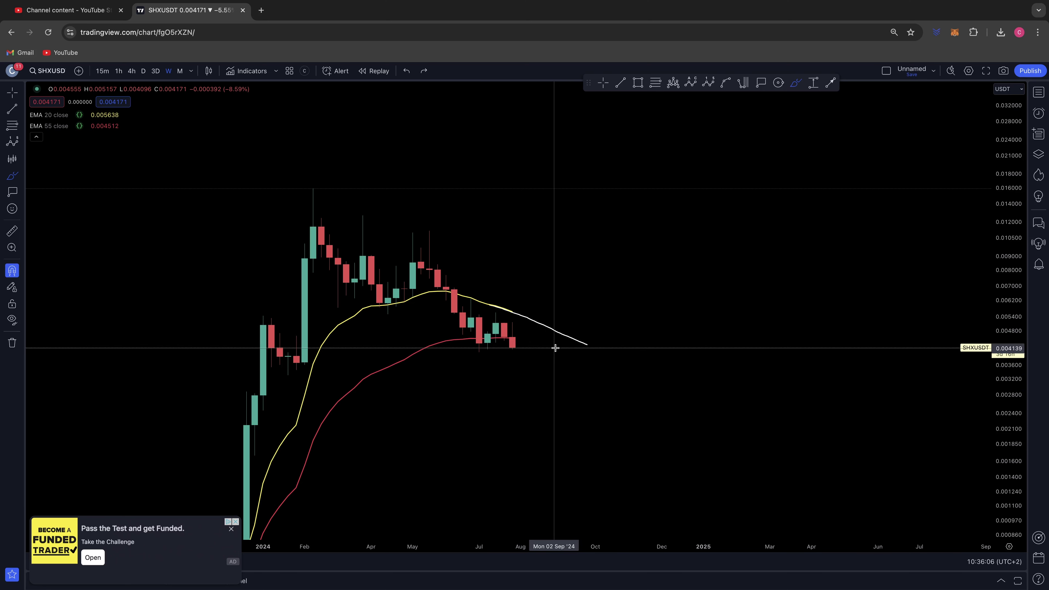
{"action": "key", "text": "ctrl+z"}
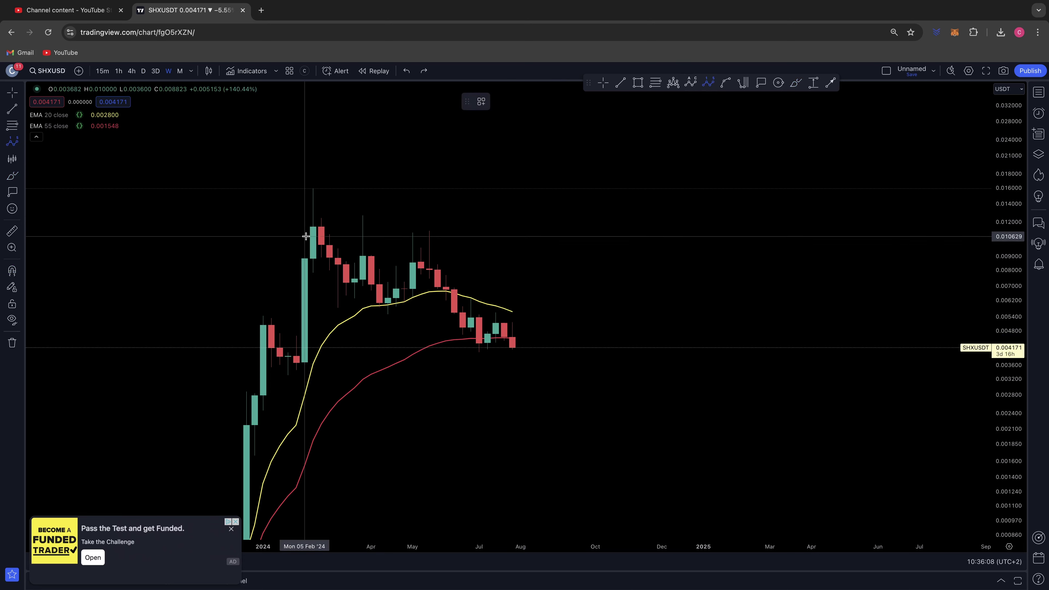
- Draw a falling five-wave impulse from 0.011758 at the February peak to point (5) at 0.003343 in August 2024
{"action": "left_click", "coordinate": [322, 224]}
{"action": "left_click", "coordinate": [379, 305]}
{"action": "left_click", "coordinate": [421, 261]}
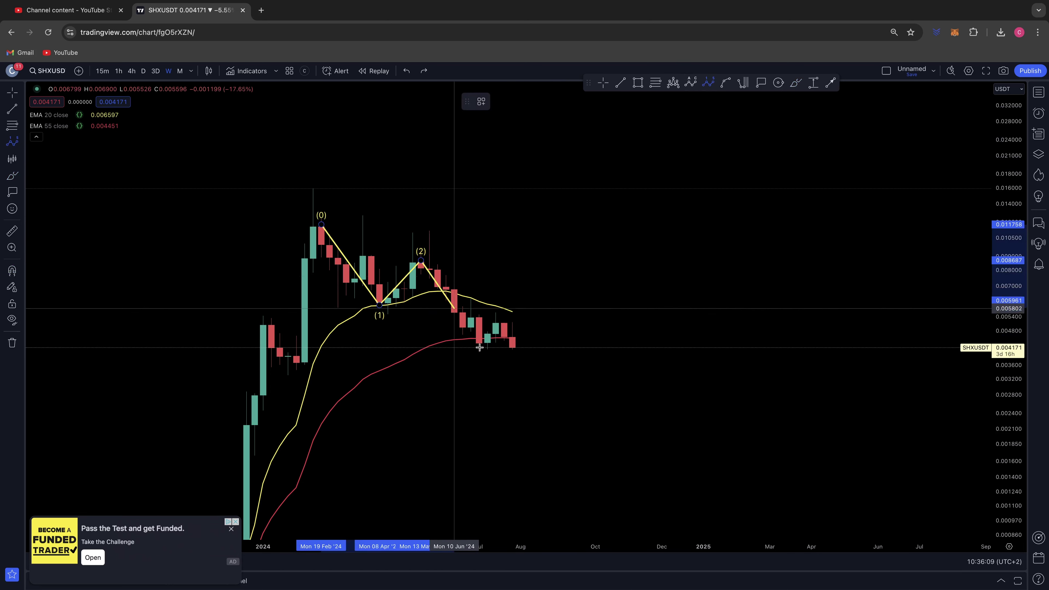
{"action": "left_click", "coordinate": [479, 345]}
{"action": "left_click", "coordinate": [495, 321]}
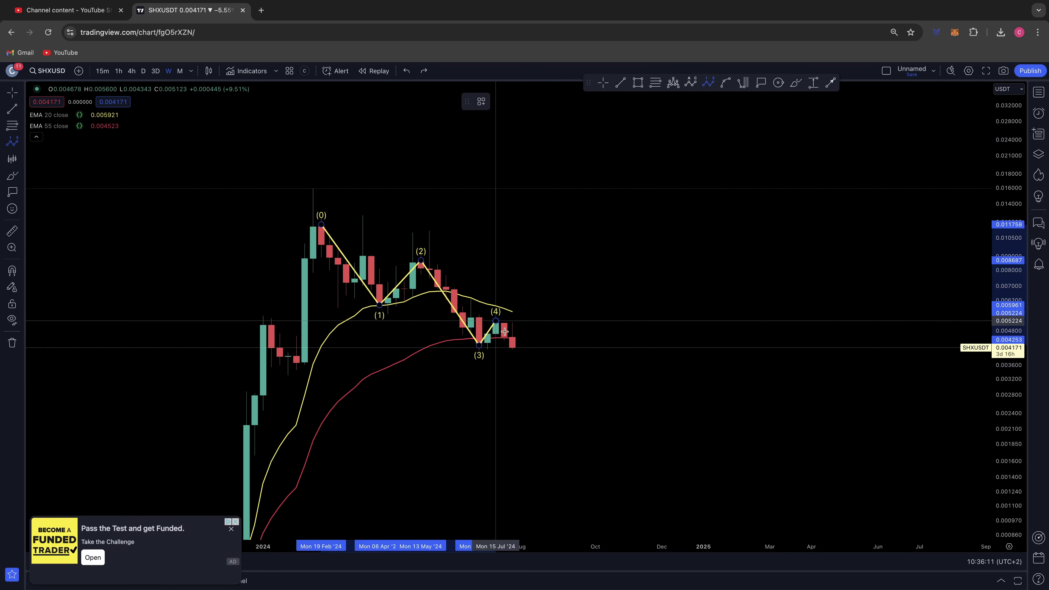
{"action": "left_click", "coordinate": [538, 373]}
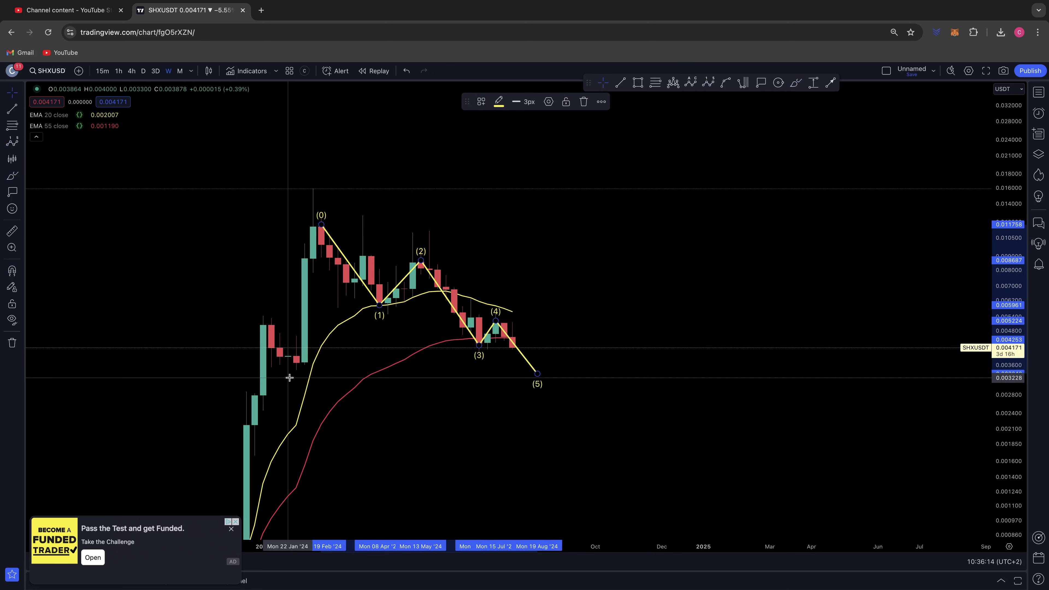
- Draw a rising five-wave impulse from 0.003343 in August to 0.011267 in November 2024, and undo both wave patterns
{"action": "left_click", "coordinate": [708, 83]}
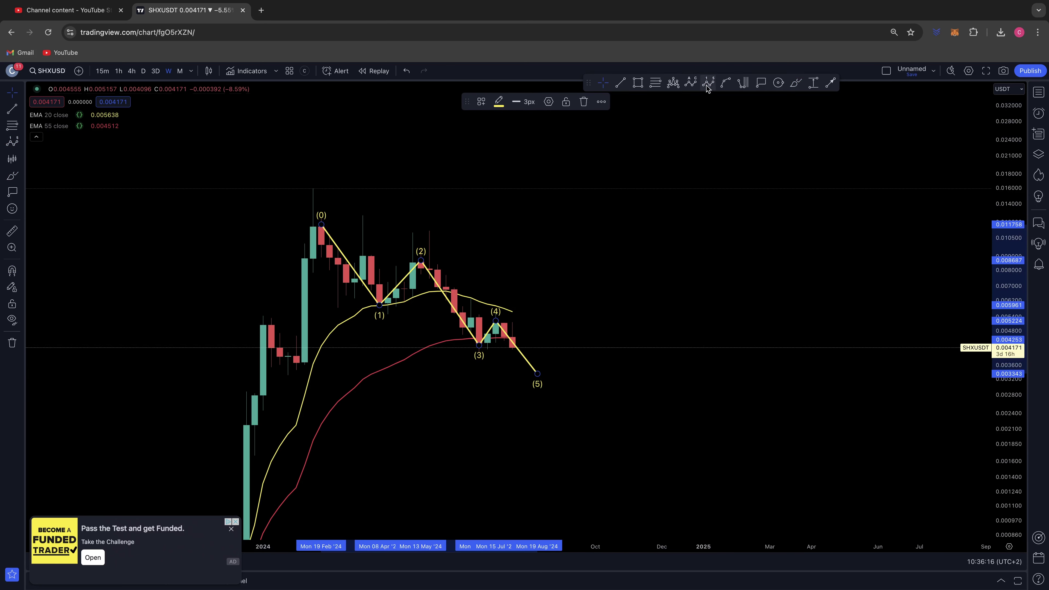
{"action": "left_click", "coordinate": [537, 374]}
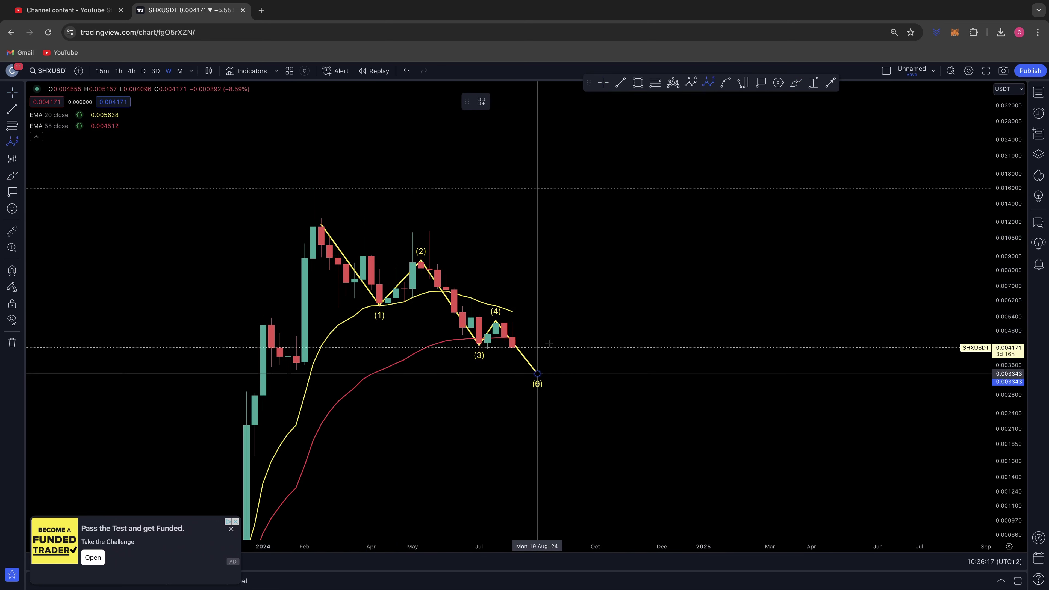
{"action": "left_click", "coordinate": [562, 315]}
{"action": "left_click", "coordinate": [578, 343]}
{"action": "left_click", "coordinate": [603, 267]}
{"action": "left_click", "coordinate": [629, 296]}
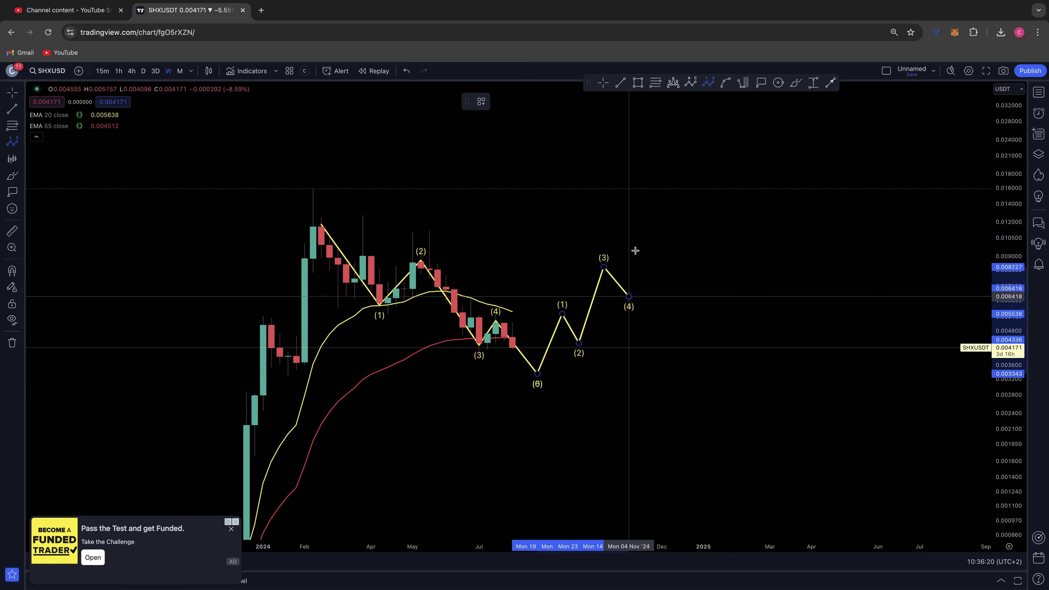
{"action": "left_click", "coordinate": [638, 229]}
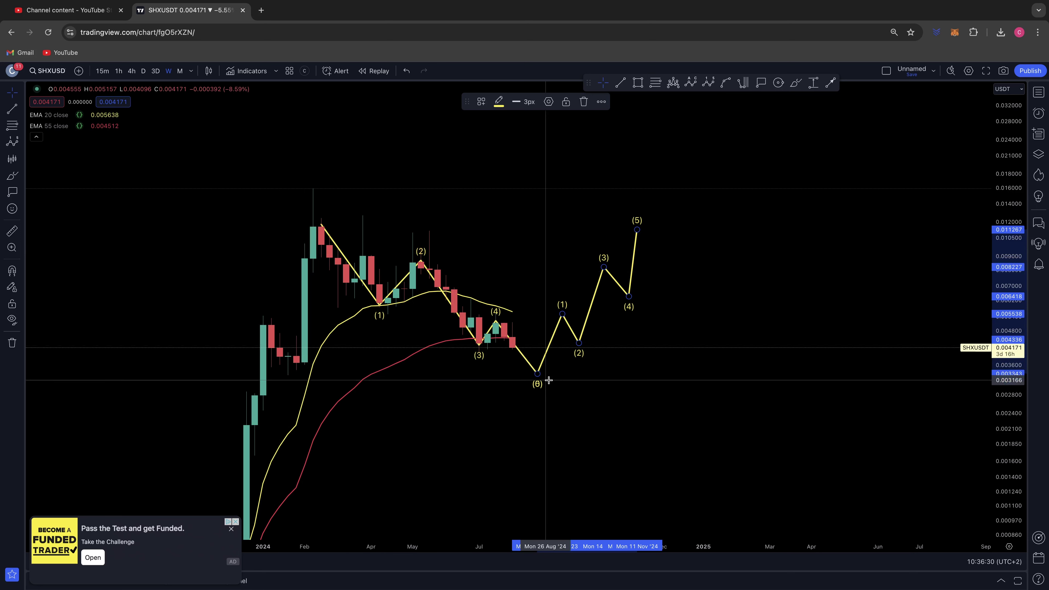
{"action": "key", "text": "ctrl+z"}
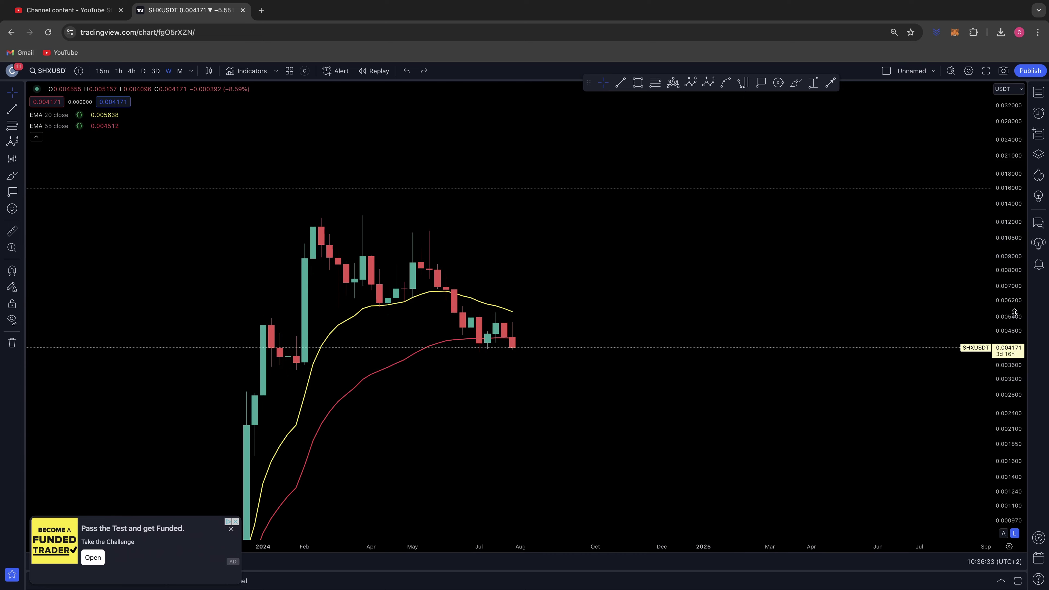
- Place a Fibonacci retracement with level 0 at the February peak of 0.016104 and level 1 at the January low of 0.003317
{"action": "scroll", "coordinate": [484, 269], "scroll_direction": "down", "scroll_amount": 3}
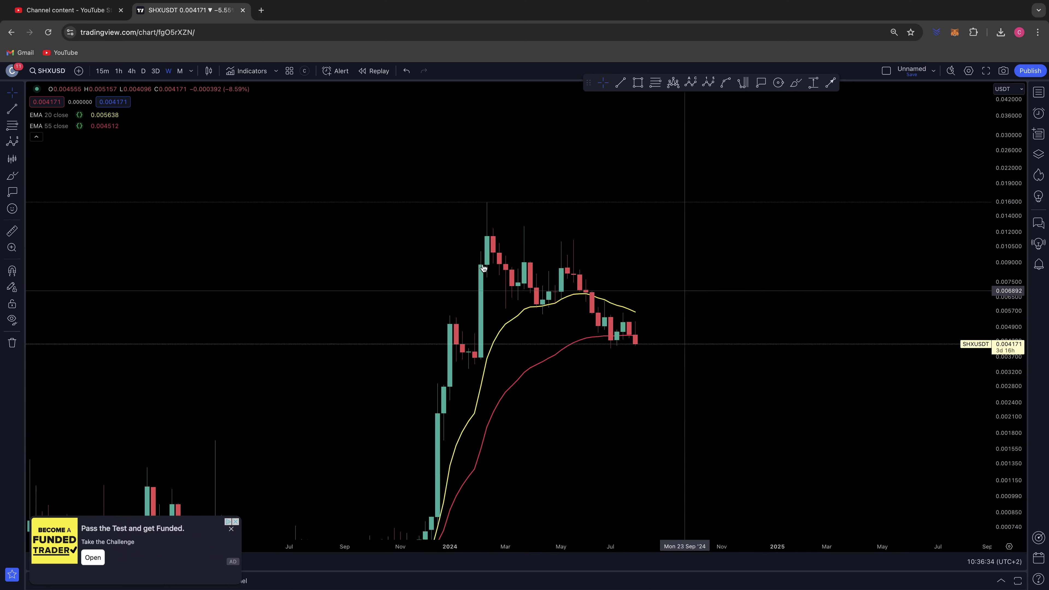
{"action": "left_click", "coordinate": [421, 202]}
{"action": "left_click", "coordinate": [693, 368]}
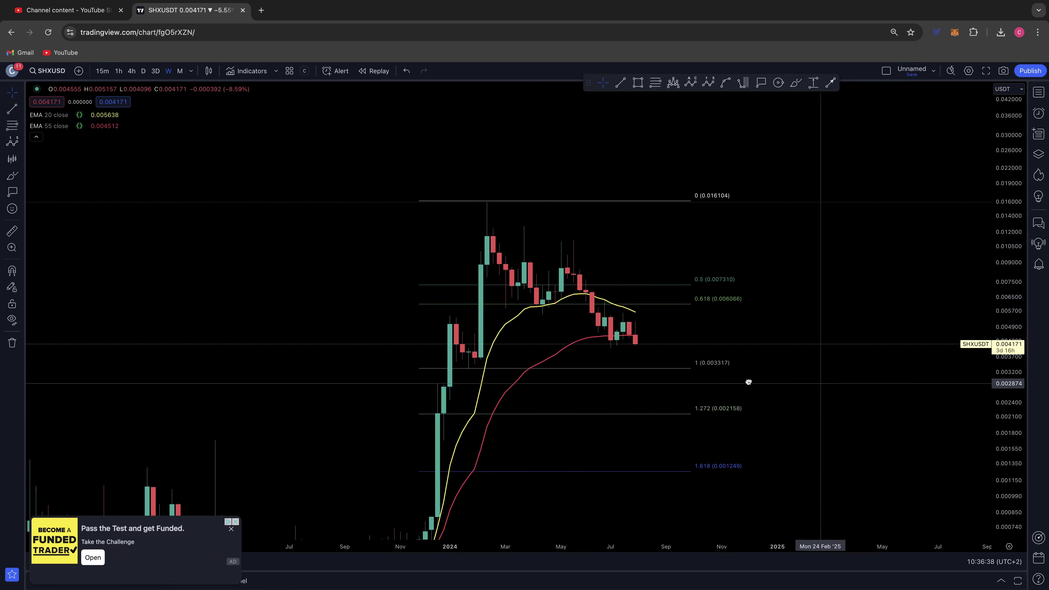
- Circle the January 2024 low and the February 2024 peak with the Brush to mark the Fibonacci anchor points
{"action": "scroll", "coordinate": [723, 376], "scroll_direction": "right", "scroll_amount": 5}
{"action": "left_click", "coordinate": [11, 178]}
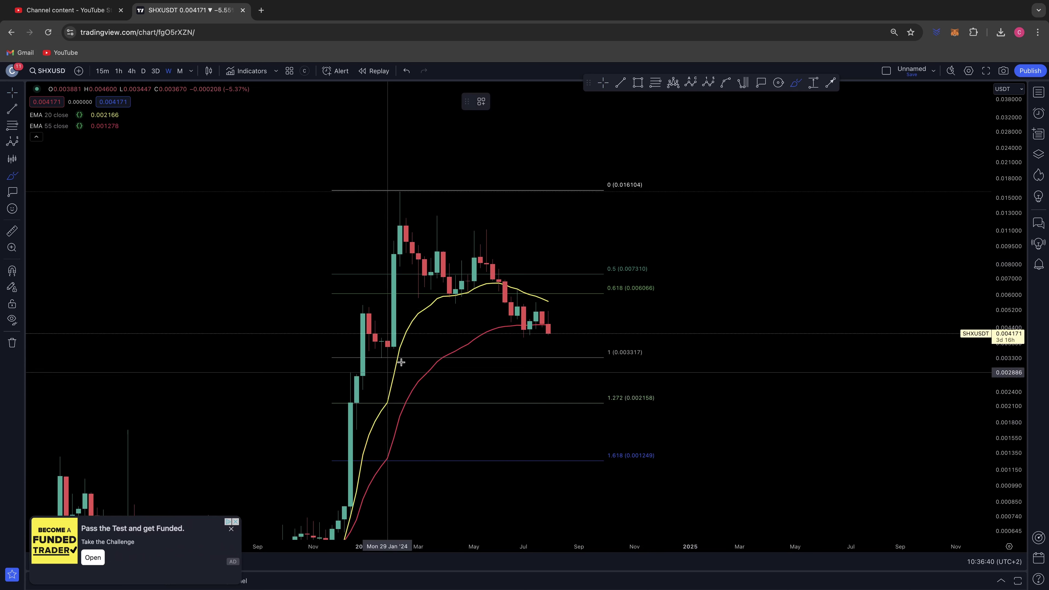
{"action": "left_click_drag", "start_coordinate": [397, 342], "coordinate": [399, 345]}
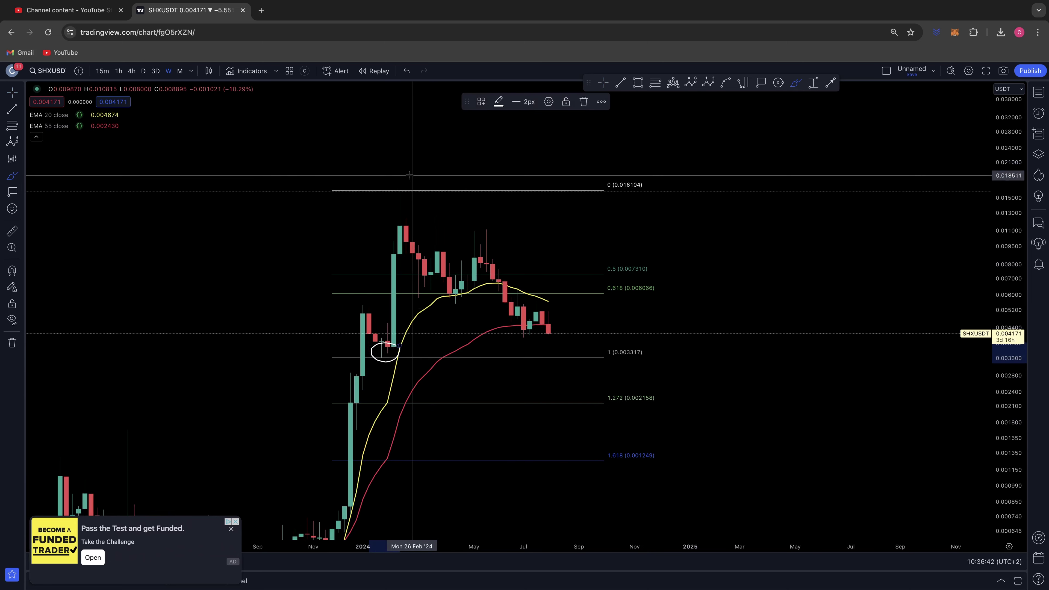
{"action": "left_click_drag", "start_coordinate": [401, 180], "coordinate": [389, 193]}
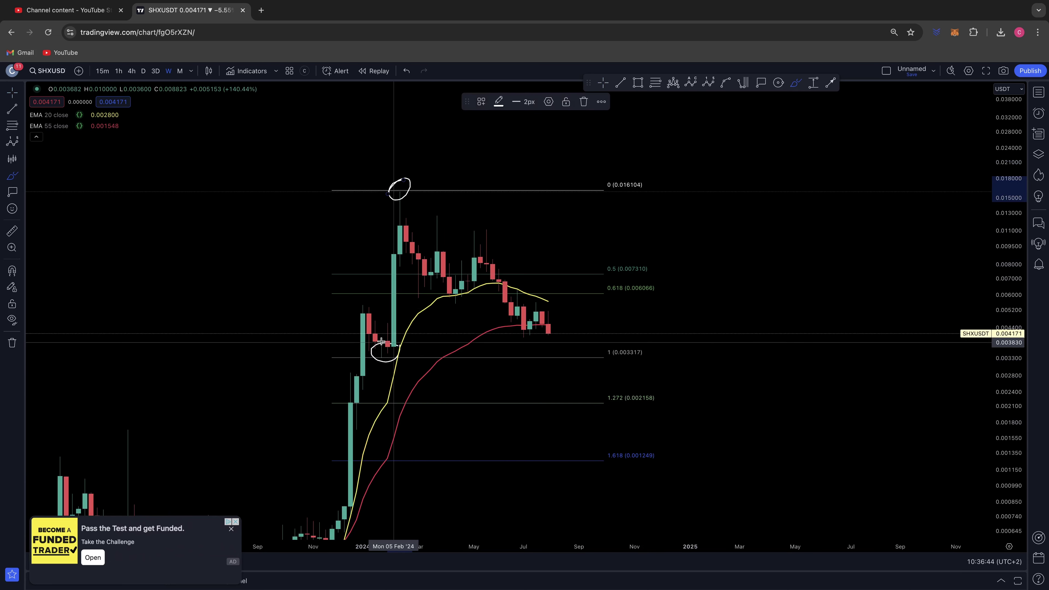
- Trace the declining price waves from the February peak toward the 1 level at 0.003317 with the Brush, and undo the strokes
{"action": "mouse_move", "coordinate": [406, 213]}
{"action": "left_mouse_down"}
{"action": "mouse_move", "coordinate": [444, 277]}
{"action": "mouse_move", "coordinate": [524, 288]}
{"action": "left_mouse_up"}
{"action": "left_click_drag", "start_coordinate": [544, 326], "coordinate": [560, 356]}
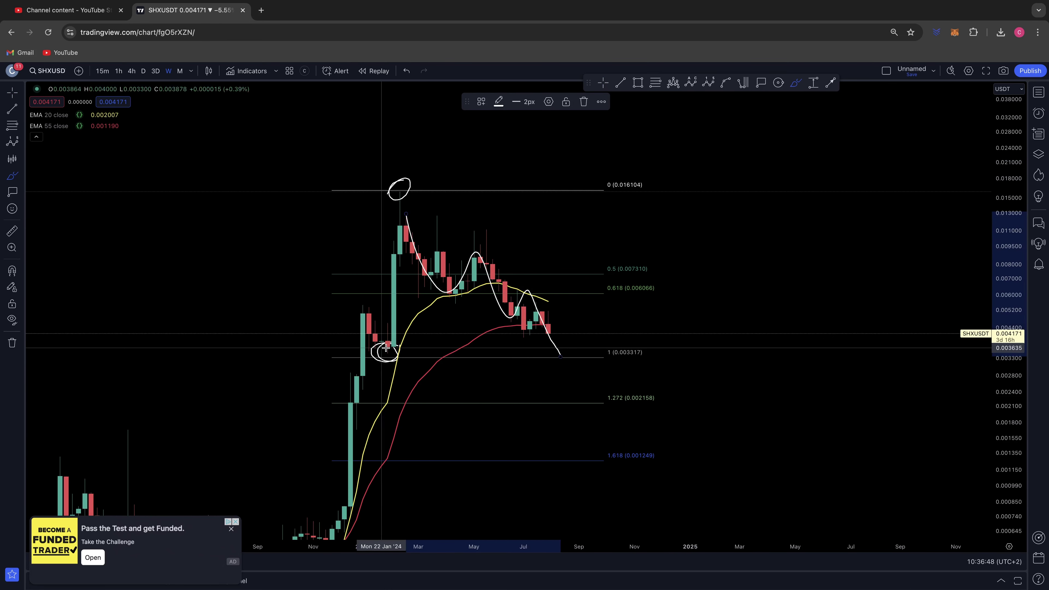
{"action": "key", "text": "super+z"}
- Sketch a projected EMA crossing with a price drop to the circled 1.272 level at 0.002158, and undo the projection
{"action": "mouse_move", "coordinate": [547, 325]}
{"action": "left_mouse_down"}
{"action": "mouse_move", "coordinate": [566, 354]}
{"action": "mouse_move", "coordinate": [579, 318]}
{"action": "mouse_move", "coordinate": [622, 330]}
{"action": "mouse_move", "coordinate": [546, 323]}
{"action": "mouse_move", "coordinate": [584, 315]}
{"action": "mouse_move", "coordinate": [603, 405]}
{"action": "mouse_move", "coordinate": [621, 379]}
{"action": "mouse_move", "coordinate": [659, 387]}
{"action": "mouse_move", "coordinate": [661, 404]}
{"action": "left_mouse_up"}
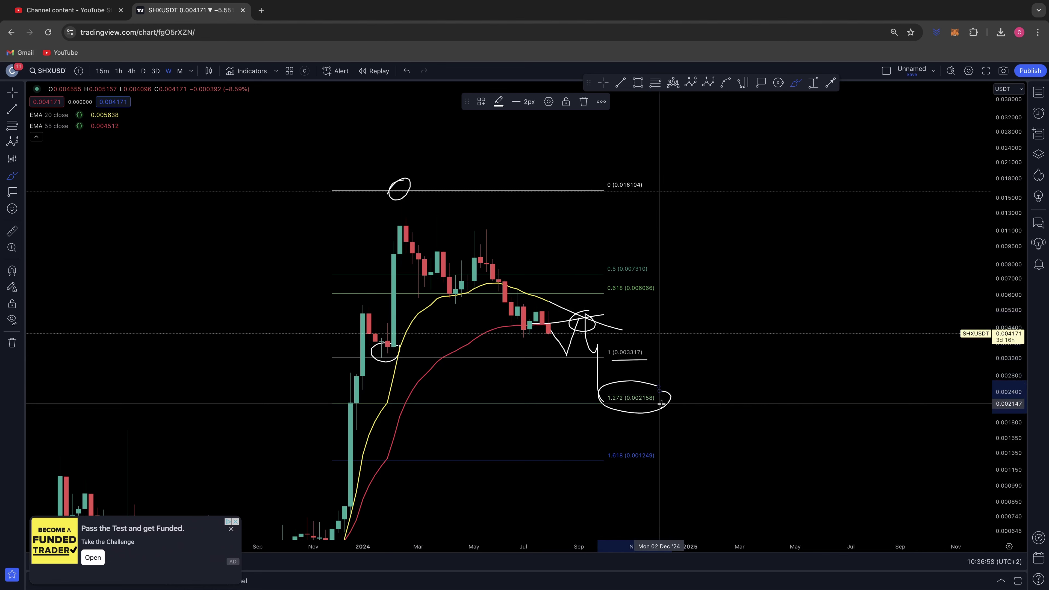
{"action": "scroll", "coordinate": [662, 404], "scroll_direction": "right", "scroll_amount": 5}
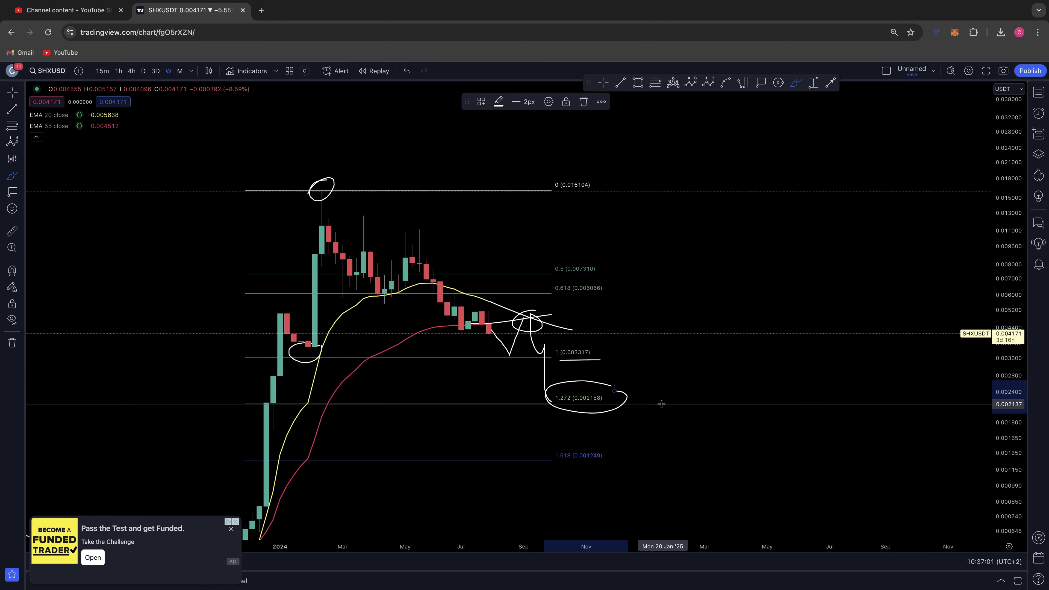
{"action": "key", "text": "super+z"}
{"action": "key", "text": "super+z"}
{"action": "key", "text": "super+z"}
{"action": "key", "text": "super+z"}
{"action": "key", "text": "super+z"}
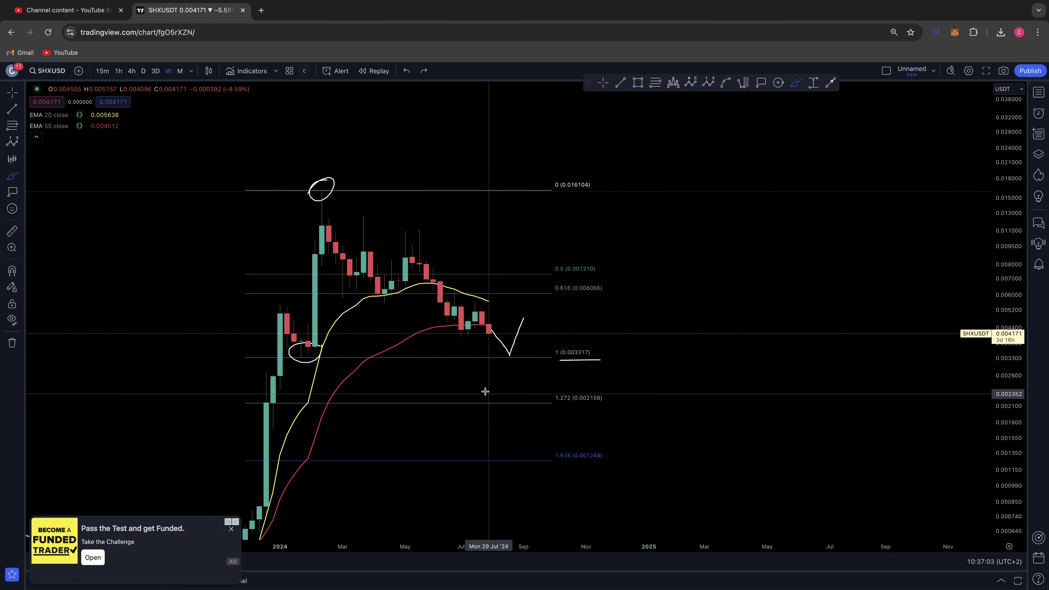
{"action": "key", "text": "super+z"}
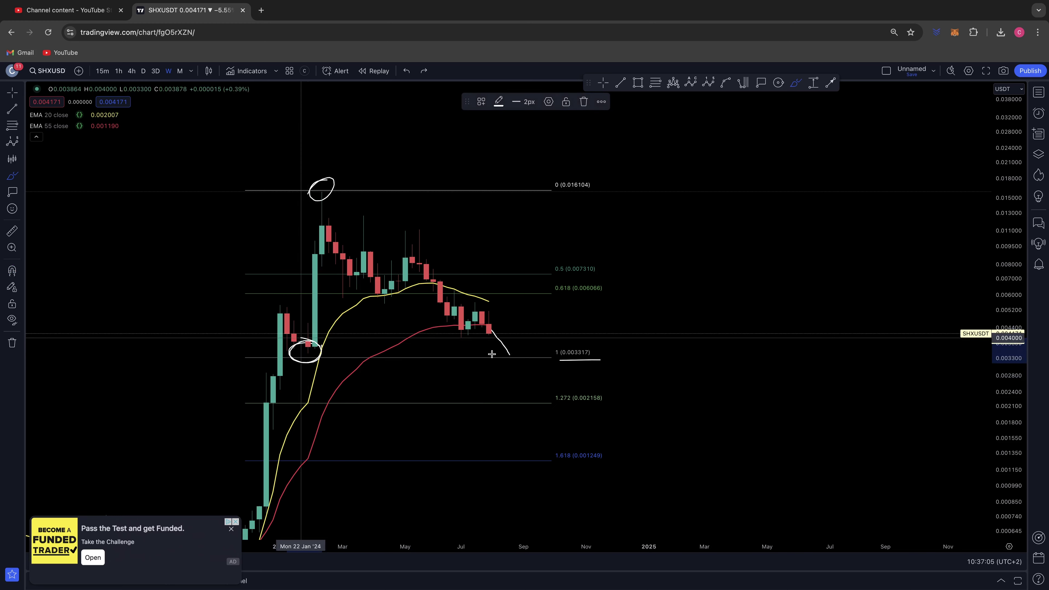
- Circle the 1 level at 0.003317, sketch the decline into it with a sideways base and rising arrow, and undo the strokes
{"action": "left_click_drag", "start_coordinate": [542, 349], "coordinate": [602, 346]}
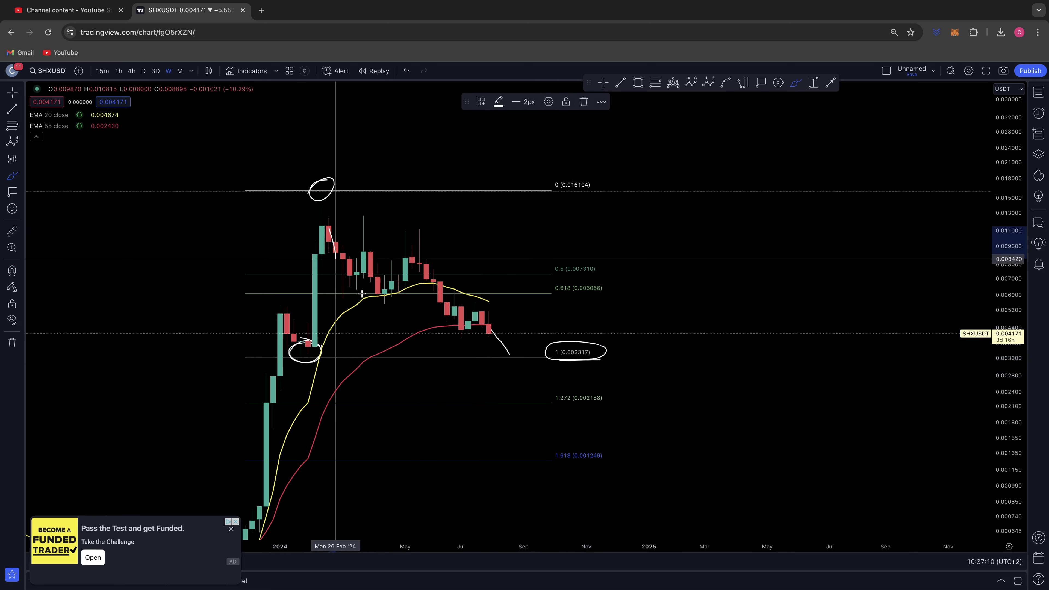
{"action": "mouse_move", "coordinate": [329, 228]}
{"action": "left_mouse_down"}
{"action": "mouse_move", "coordinate": [446, 314]}
{"action": "mouse_move", "coordinate": [481, 315]}
{"action": "mouse_move", "coordinate": [516, 364]}
{"action": "mouse_move", "coordinate": [538, 332]}
{"action": "mouse_move", "coordinate": [578, 333]}
{"action": "mouse_move", "coordinate": [590, 349]}
{"action": "mouse_move", "coordinate": [630, 268]}
{"action": "mouse_move", "coordinate": [635, 293]}
{"action": "mouse_move", "coordinate": [631, 274]}
{"action": "left_mouse_up"}
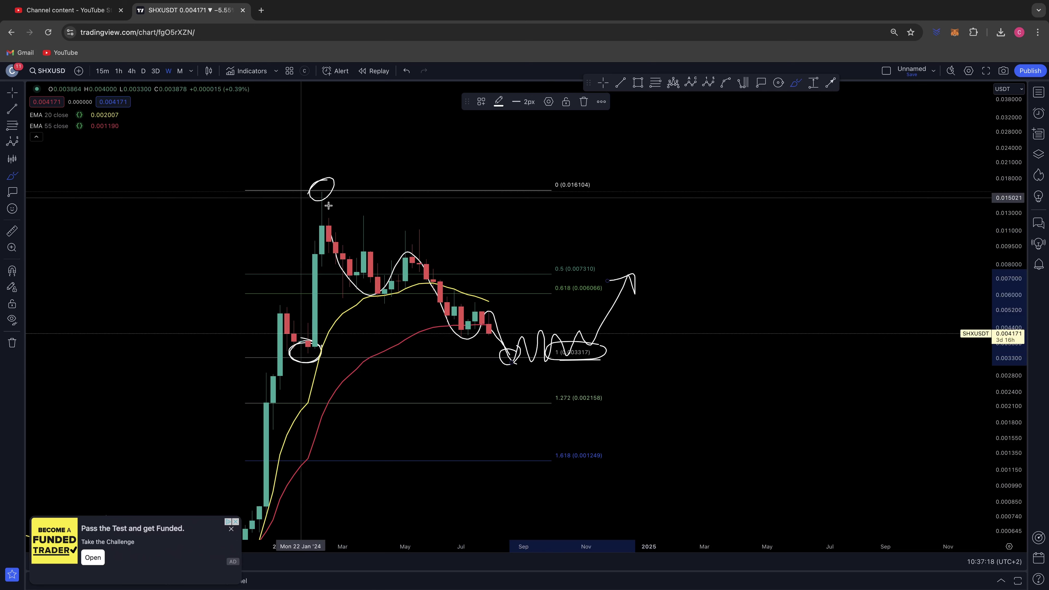
{"action": "key", "text": "ctrl+z"}
{"action": "key", "text": "ctrl+z"}
{"action": "key", "text": "ctrl+z"}
{"action": "key", "text": "ctrl+z"}
{"action": "key", "text": "ctrl+z"}
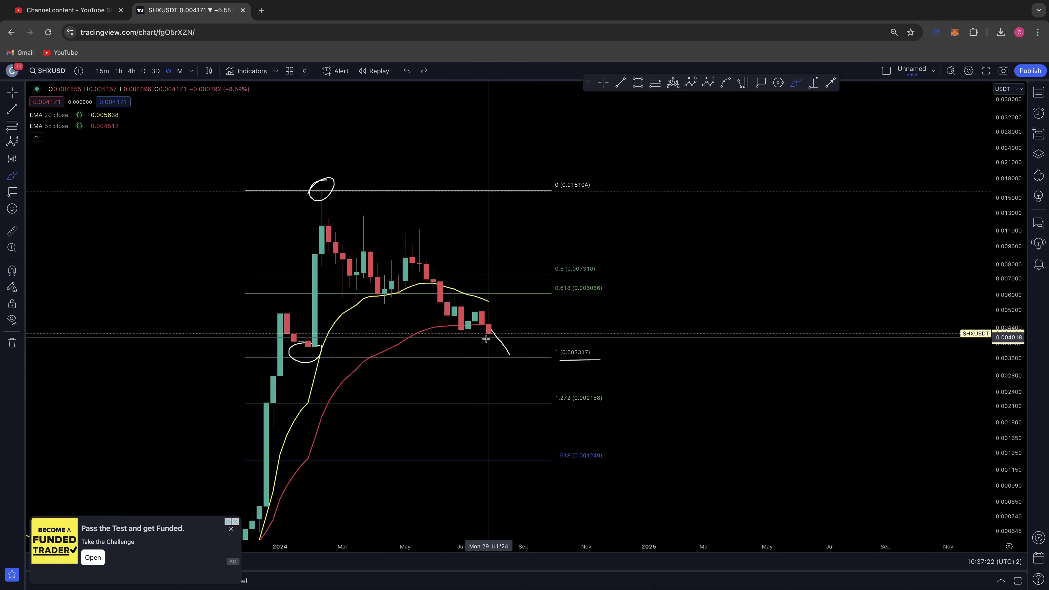
- Mark the EMA 55 beside the latest candles, trace the price waves down to about 0.0033, and undo the strokes
{"action": "mouse_move", "coordinate": [486, 317]}
{"action": "left_mouse_down"}
{"action": "mouse_move", "coordinate": [468, 320]}
{"action": "mouse_move", "coordinate": [473, 334]}
{"action": "mouse_move", "coordinate": [481, 323]}
{"action": "left_mouse_up"}
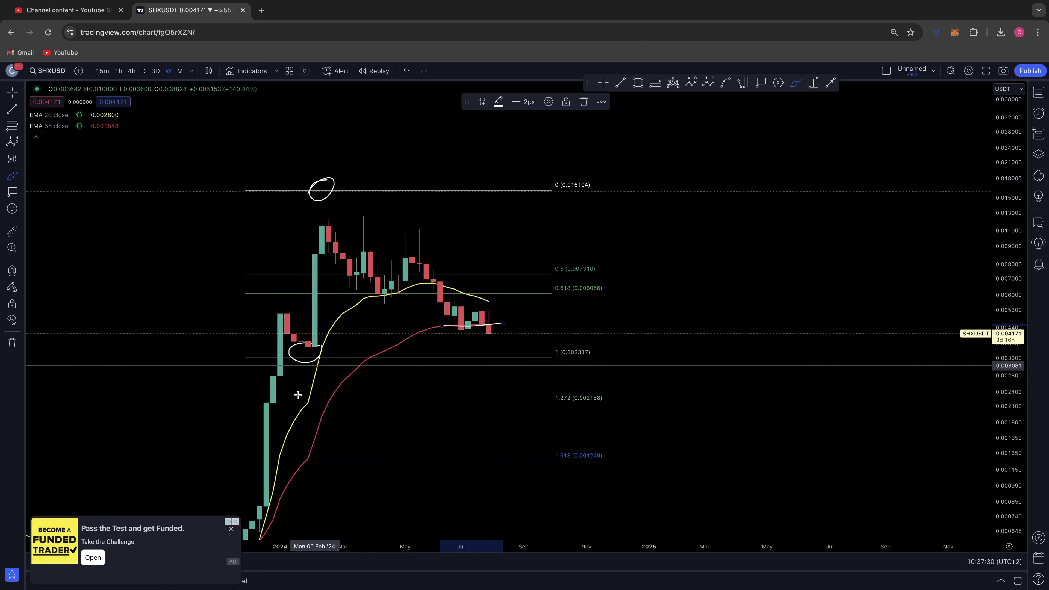
{"action": "mouse_move", "coordinate": [265, 437]}
{"action": "left_mouse_down"}
{"action": "mouse_move", "coordinate": [326, 227]}
{"action": "mouse_move", "coordinate": [361, 293]}
{"action": "mouse_move", "coordinate": [391, 253]}
{"action": "mouse_move", "coordinate": [416, 259]}
{"action": "mouse_move", "coordinate": [447, 324]}
{"action": "left_mouse_up"}
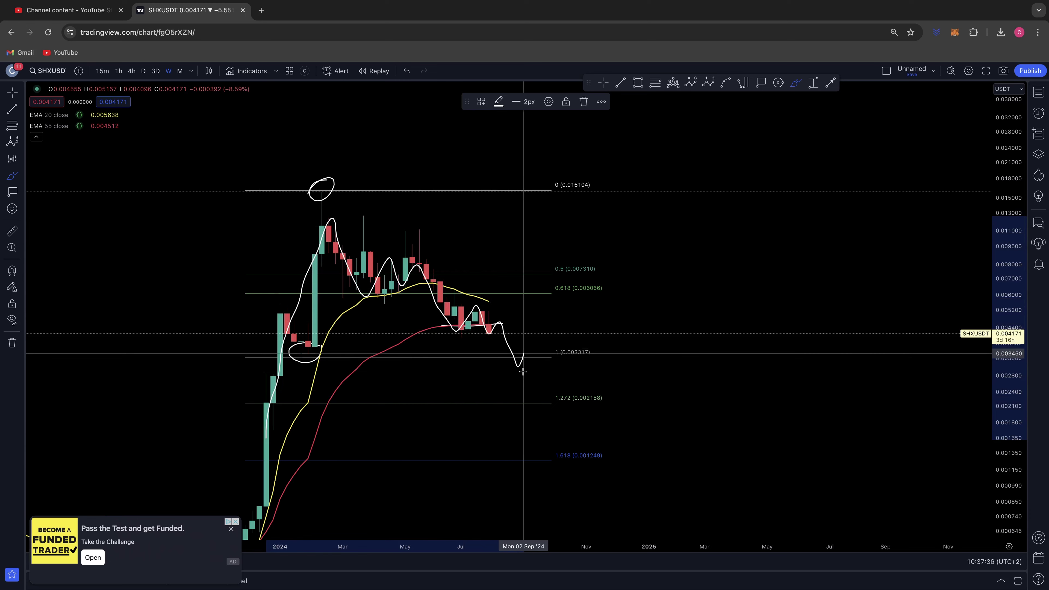
{"action": "key", "text": "super+z"}
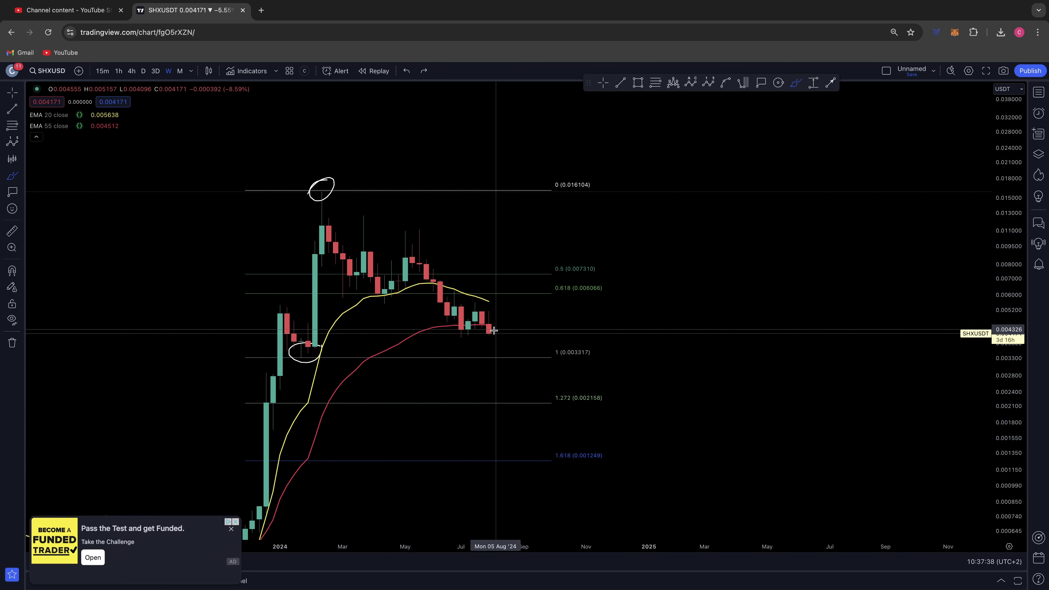
- Sketch rebound paths from the latest candle to about 0.006 with both EMAs extended upward, and undo the sketches
{"action": "left_click_drag", "start_coordinate": [496, 331], "coordinate": [508, 315]}
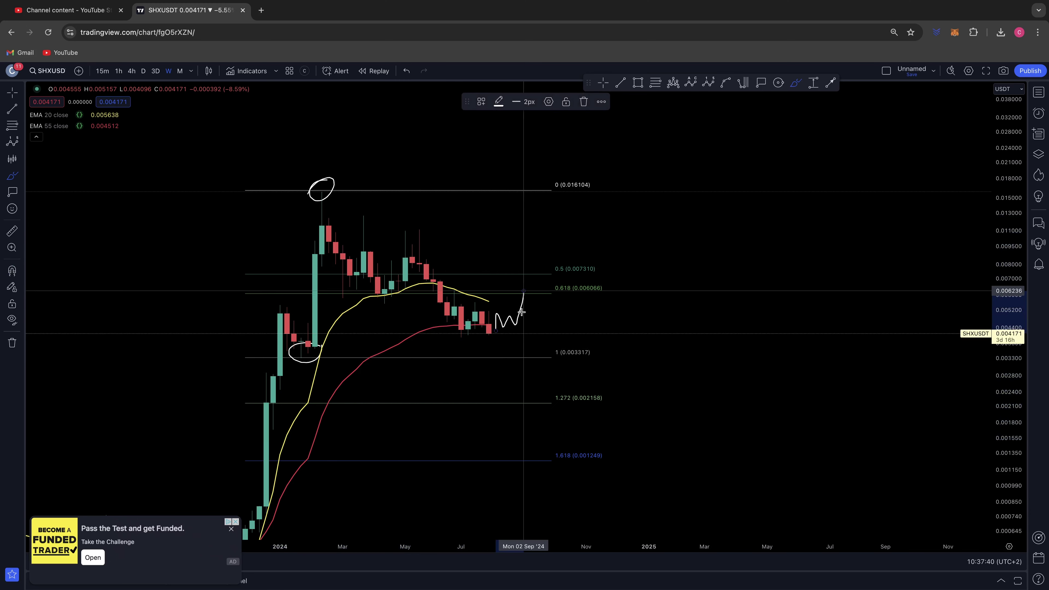
{"action": "key", "text": "ctrl+z"}
{"action": "mouse_move", "coordinate": [507, 360]}
{"action": "left_mouse_down"}
{"action": "mouse_move", "coordinate": [536, 352]}
{"action": "mouse_move", "coordinate": [551, 299]}
{"action": "left_mouse_up"}
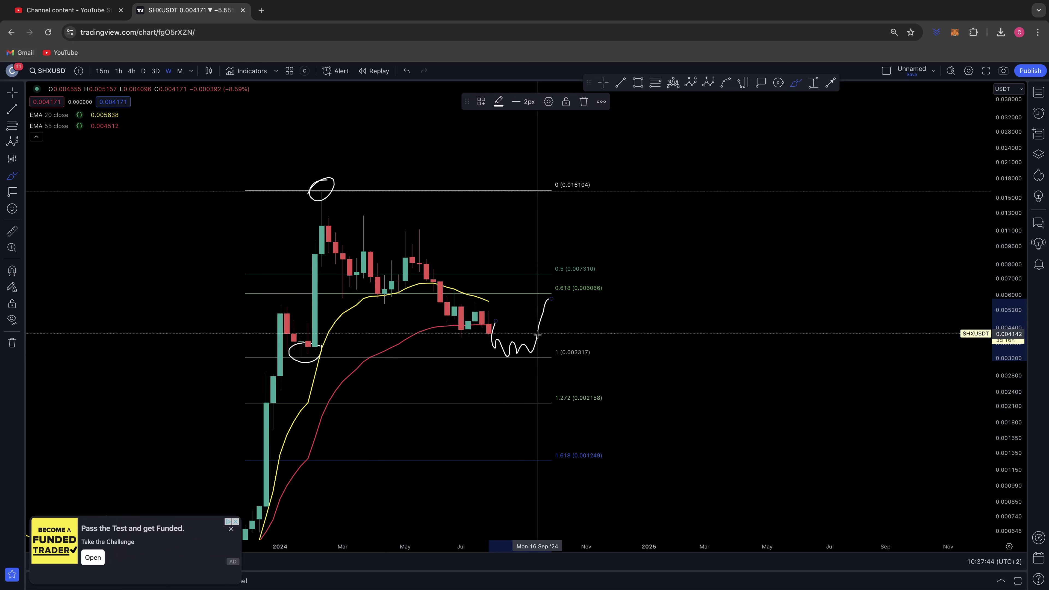
{"action": "mouse_move", "coordinate": [493, 305]}
{"action": "left_mouse_down"}
{"action": "mouse_move", "coordinate": [531, 312]}
{"action": "mouse_move", "coordinate": [546, 296]}
{"action": "mouse_move", "coordinate": [483, 325]}
{"action": "left_mouse_up"}
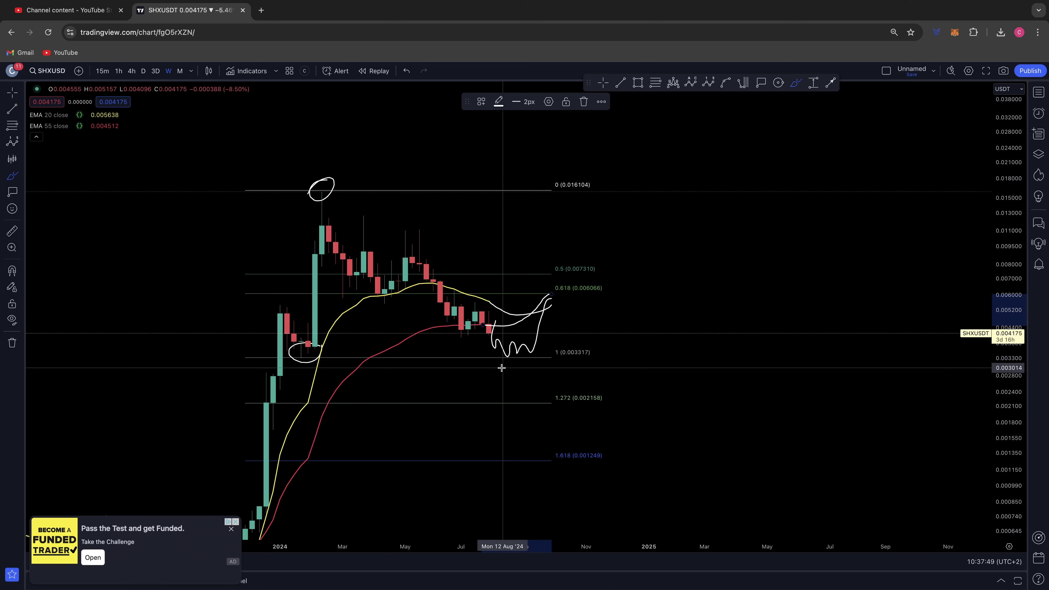
{"action": "key", "text": "ctrl+z"}
{"action": "key", "text": "ctrl+z"}
{"action": "key", "text": "ctrl+z"}
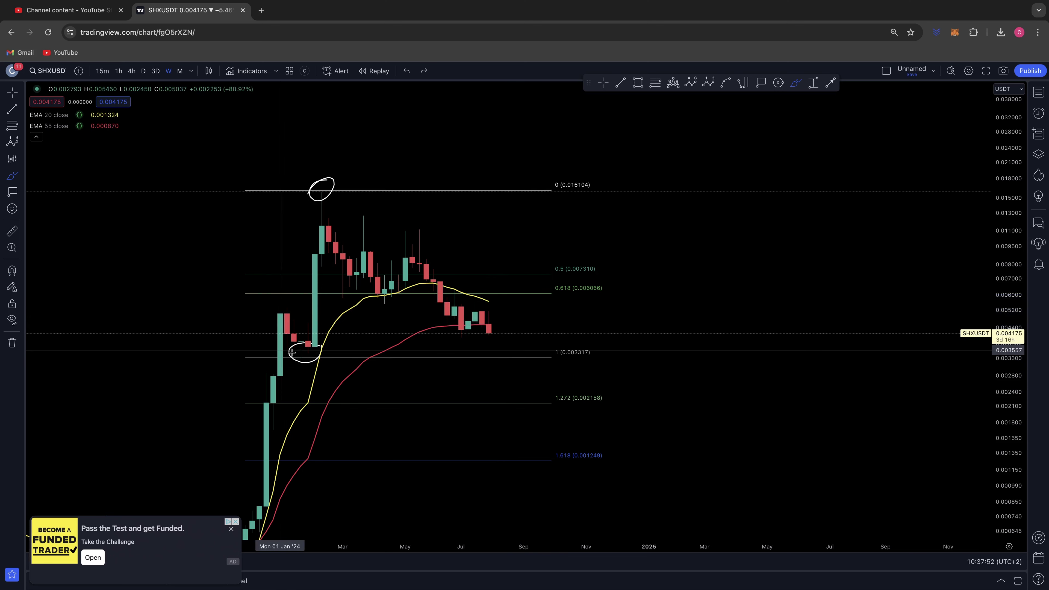
- Underline the 1 level at 0.003317, trace the price waves down to it with a rebound to about 0.006, and undo the strokes
{"action": "scroll", "coordinate": [346, 347], "scroll_direction": "left", "scroll_amount": 2}
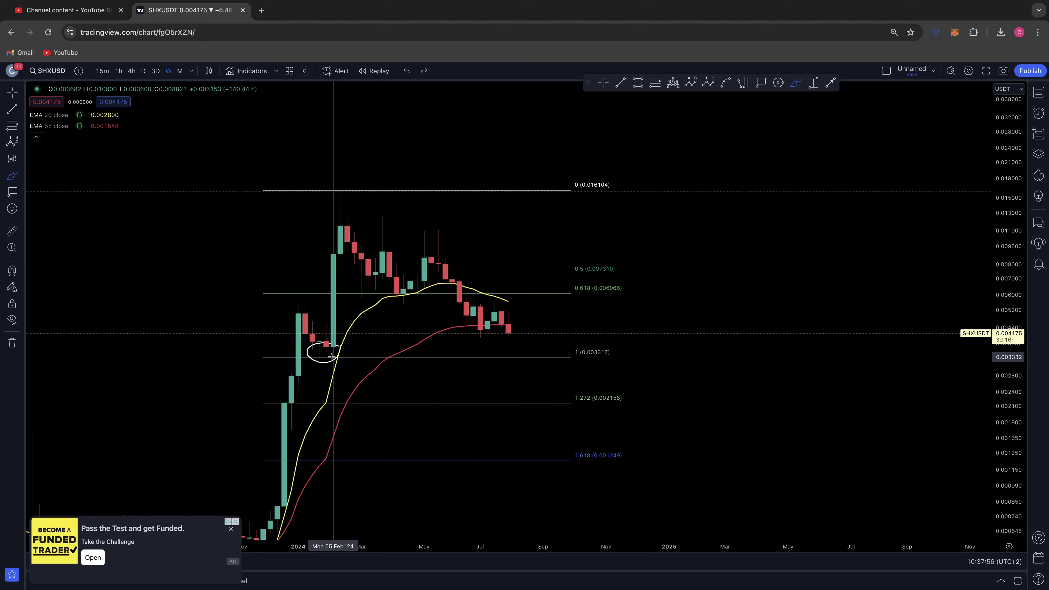
{"action": "left_click_drag", "start_coordinate": [566, 359], "coordinate": [634, 355]}
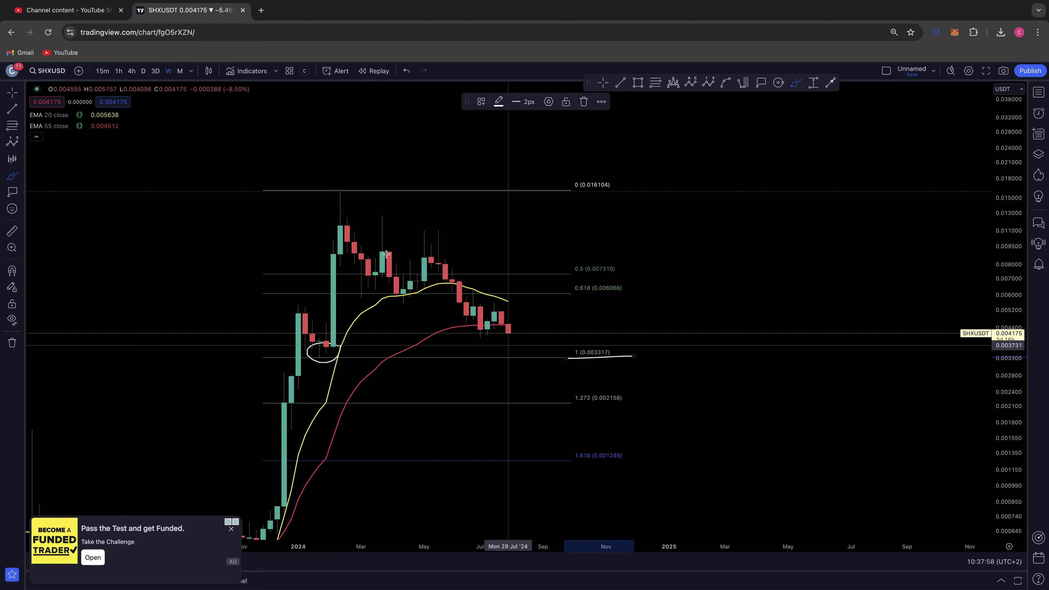
{"action": "mouse_move", "coordinate": [347, 235]}
{"action": "left_mouse_down"}
{"action": "mouse_move", "coordinate": [428, 252]}
{"action": "mouse_move", "coordinate": [488, 336]}
{"action": "mouse_move", "coordinate": [509, 300]}
{"action": "mouse_move", "coordinate": [526, 363]}
{"action": "mouse_move", "coordinate": [592, 297]}
{"action": "left_mouse_up"}
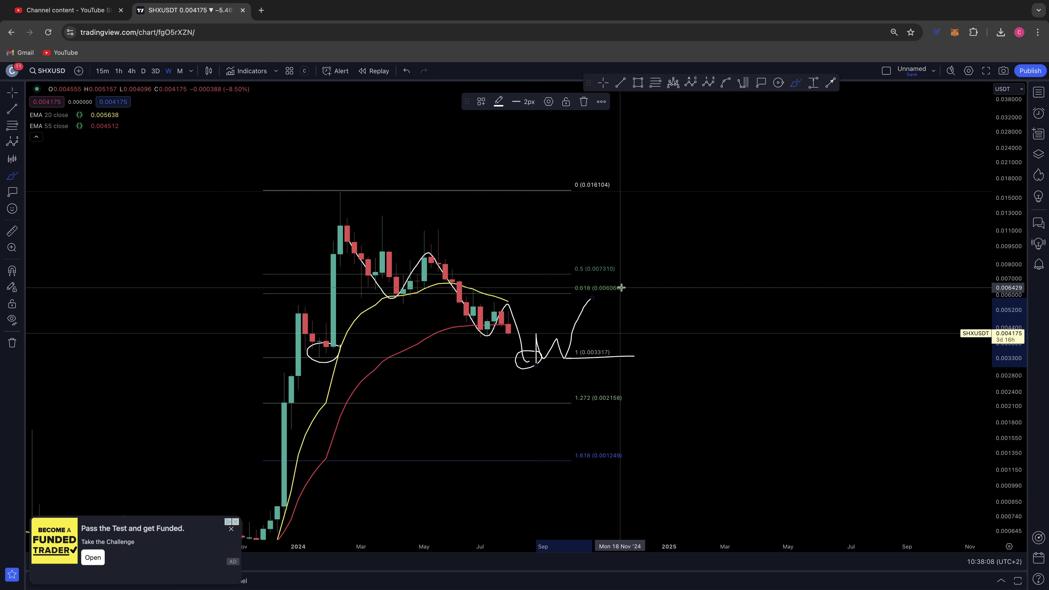
{"action": "key", "text": "super+z"}
{"action": "key", "text": "super+z"}
{"action": "key", "text": "super+z"}
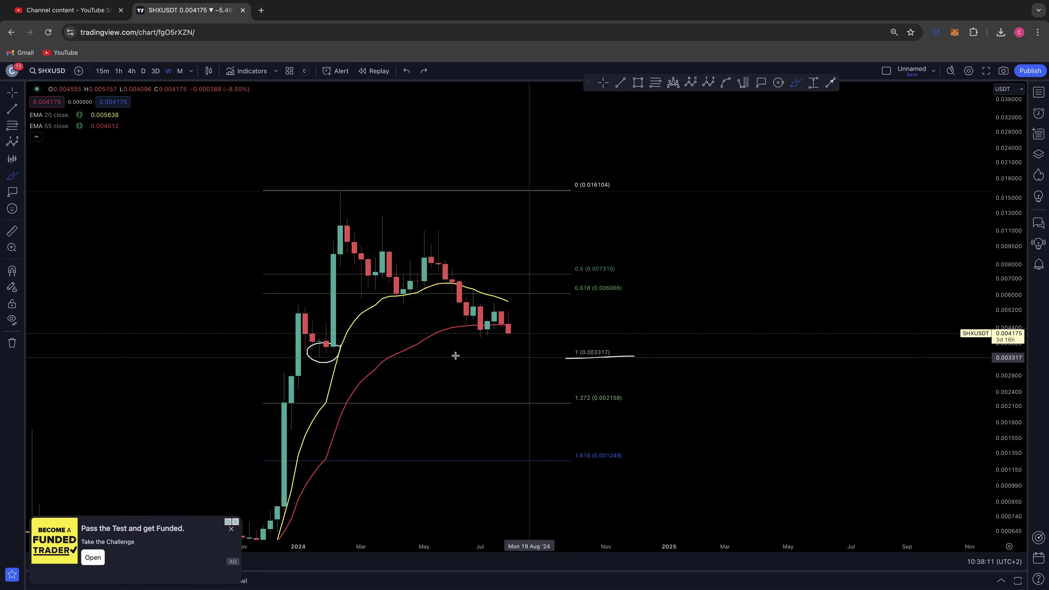
{"action": "scroll", "coordinate": [328, 352], "scroll_direction": "right", "scroll_amount": 2}
{"action": "key", "text": "super+z"}
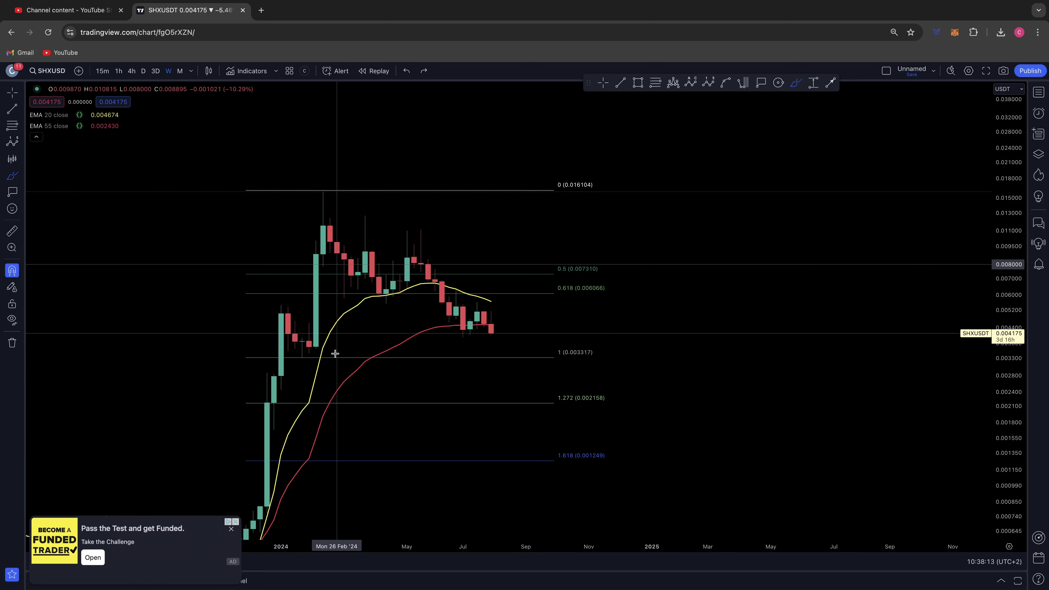
- Circle the 1.272 level at 0.002158 and sketch a price drop to it, a sideways base and a rally to about 0.015
{"action": "mouse_move", "coordinate": [615, 390]}
{"action": "left_mouse_down"}
{"action": "mouse_move", "coordinate": [542, 397]}
{"action": "mouse_move", "coordinate": [617, 400]}
{"action": "left_mouse_up"}
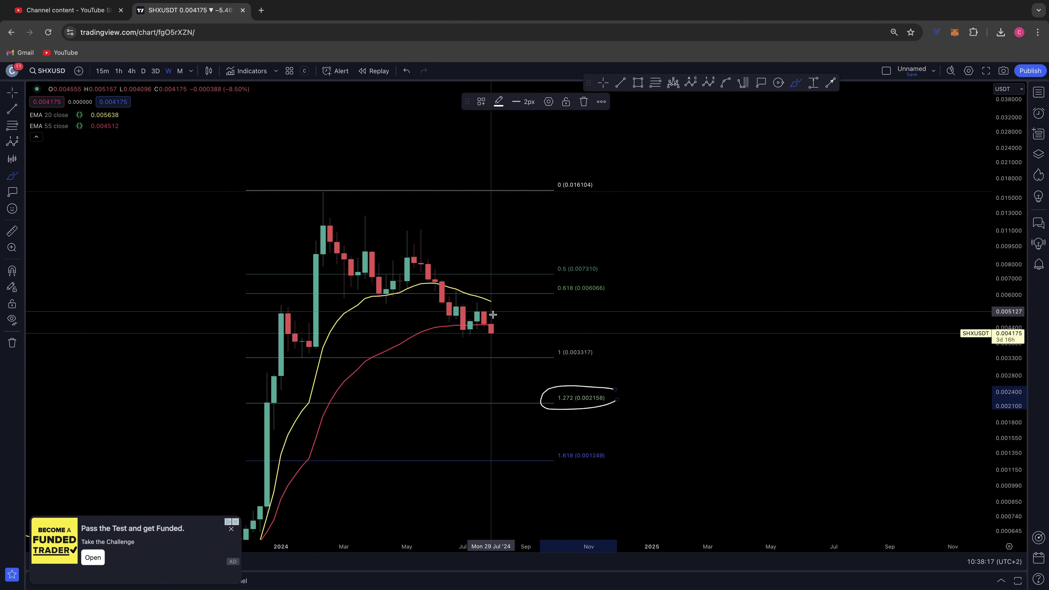
{"action": "mouse_move", "coordinate": [491, 315]}
{"action": "left_mouse_down"}
{"action": "mouse_move", "coordinate": [496, 359]}
{"action": "mouse_move", "coordinate": [519, 351]}
{"action": "left_mouse_up"}
{"action": "mouse_move", "coordinate": [523, 396]}
{"action": "left_mouse_down"}
{"action": "mouse_move", "coordinate": [514, 405]}
{"action": "mouse_move", "coordinate": [537, 403]}
{"action": "mouse_move", "coordinate": [545, 366]}
{"action": "mouse_move", "coordinate": [568, 391]}
{"action": "mouse_move", "coordinate": [679, 197]}
{"action": "left_mouse_up"}
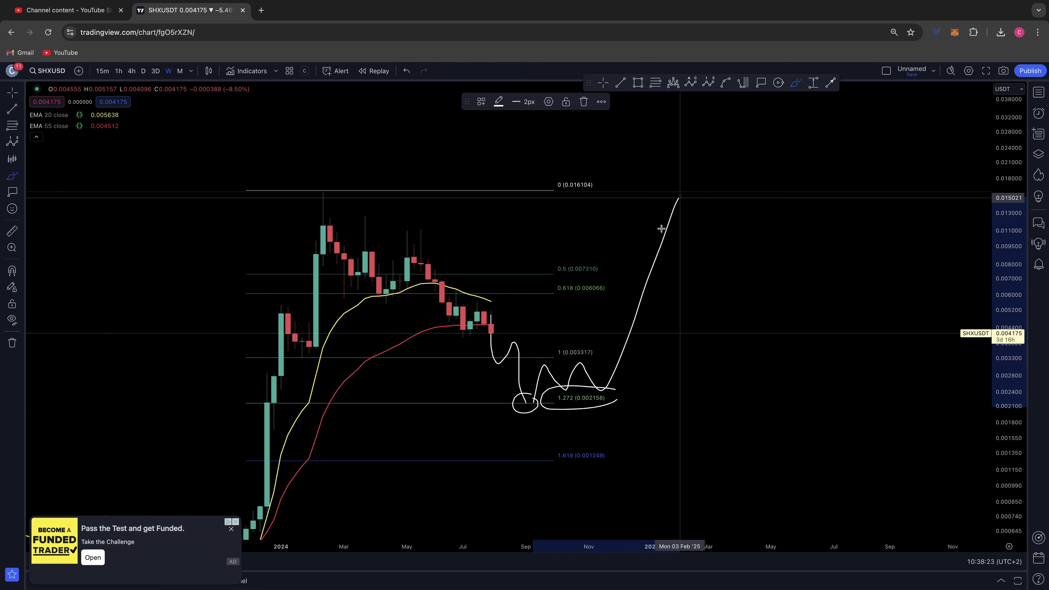
- Remove all drawings from the weekly SHXUSDT chart, leaving the candles and both EMAs
{"action": "scroll", "coordinate": [645, 294], "scroll_direction": "down", "scroll_amount": 3}
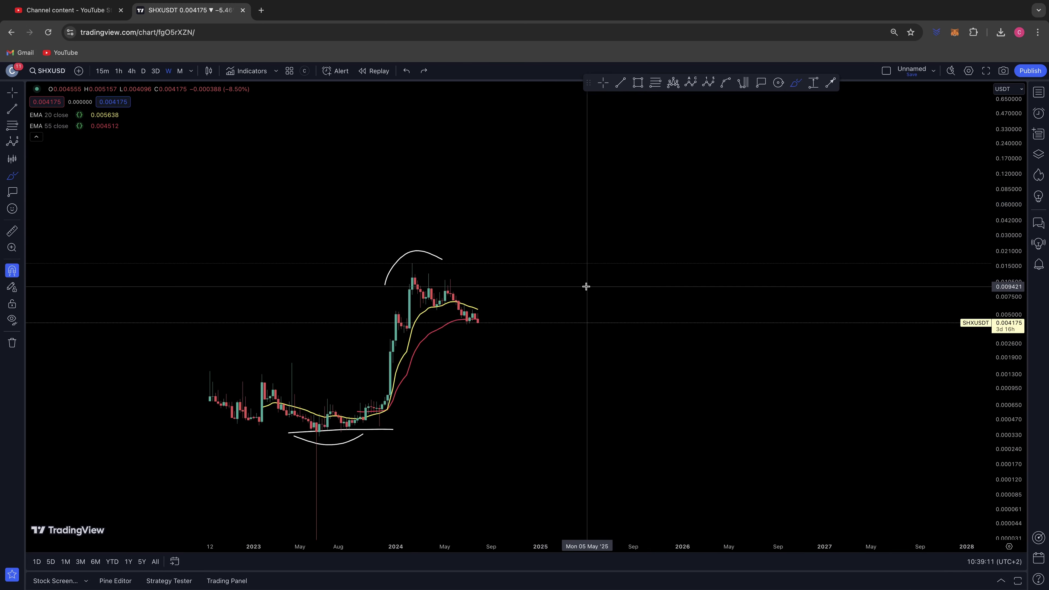
{"action": "right_click", "coordinate": [693, 328]}
{"action": "left_click", "coordinate": [736, 529]}
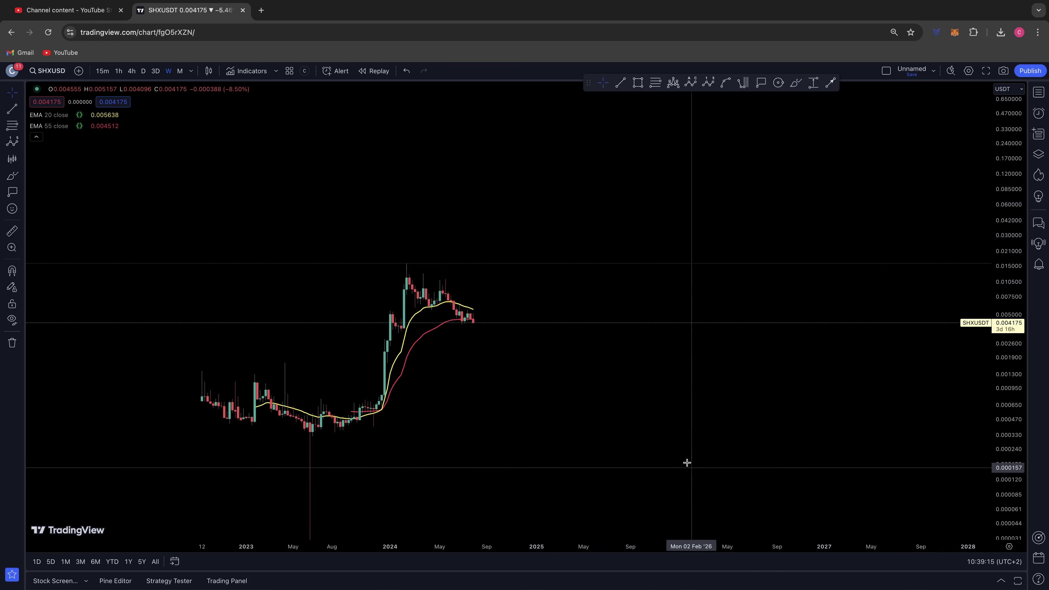
{"action": "scroll", "coordinate": [687, 463], "scroll_direction": "left", "scroll_amount": 5}
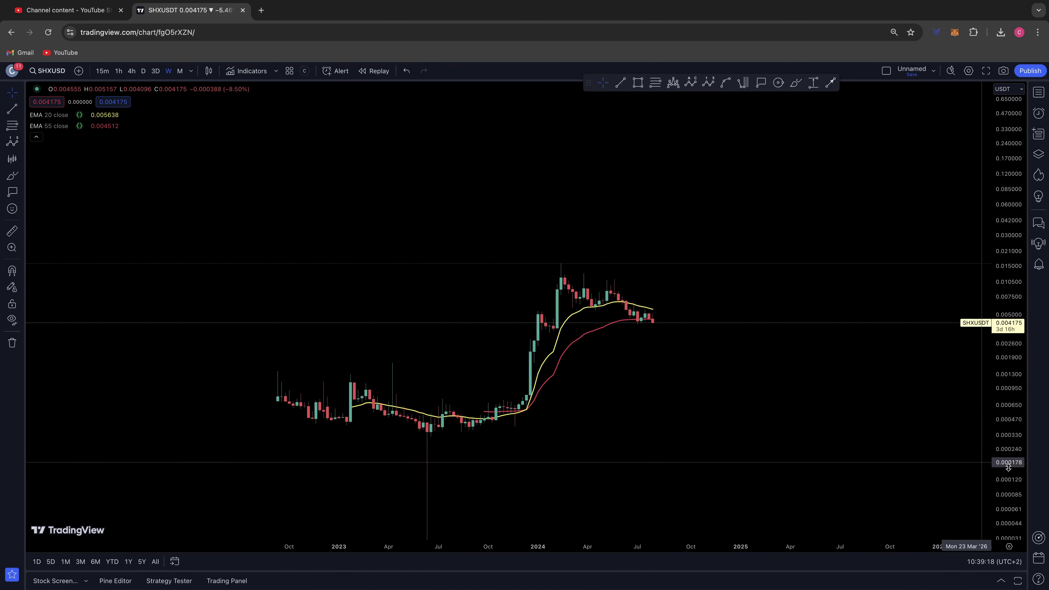